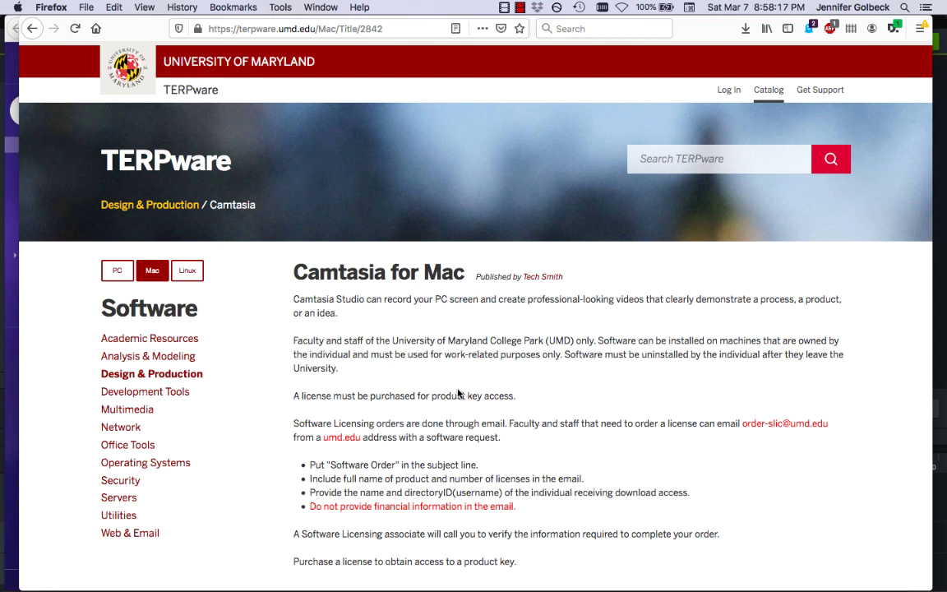
Switch to Camtasia and import 6squad.jpg from the Desktop into the media bin.
scroll(458, 393, up, 1)
key(super+Tab)
key(super+Tab)
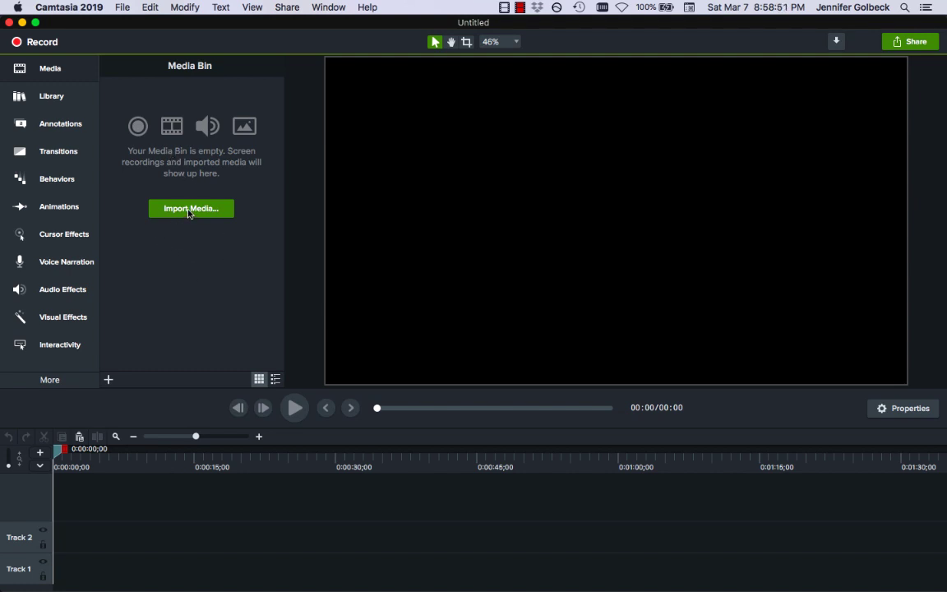
click(127, 12)
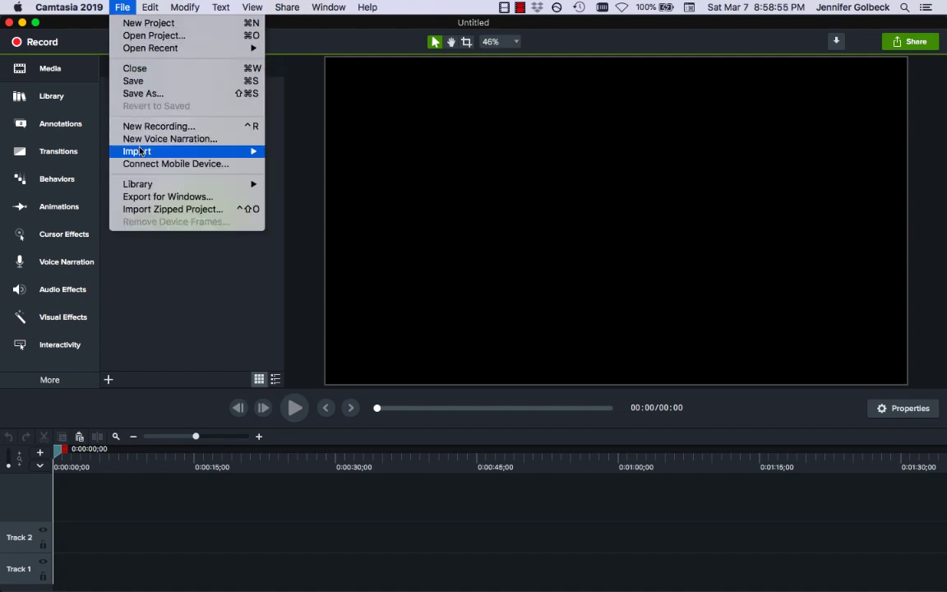
mouse_move(140, 156)
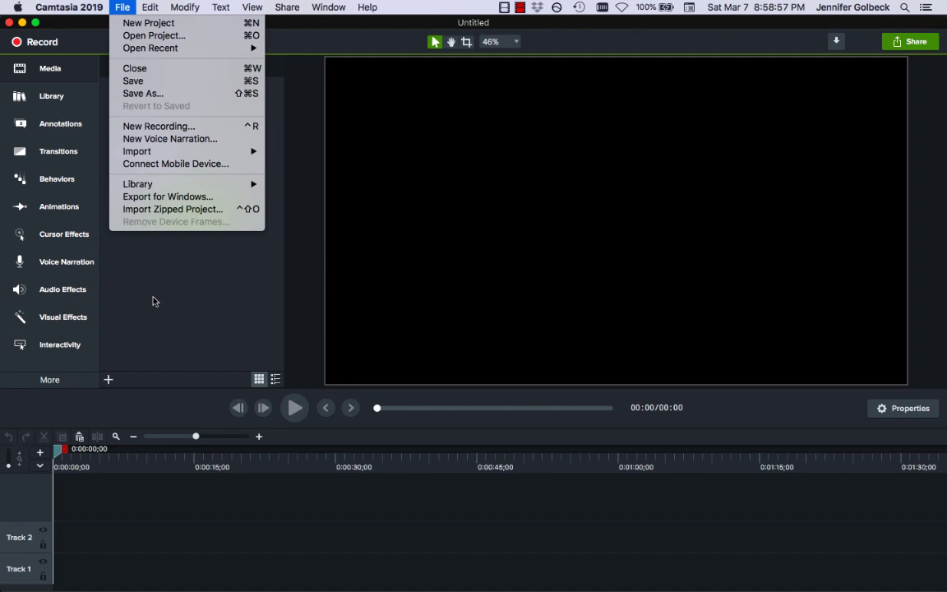
click(142, 271)
click(177, 211)
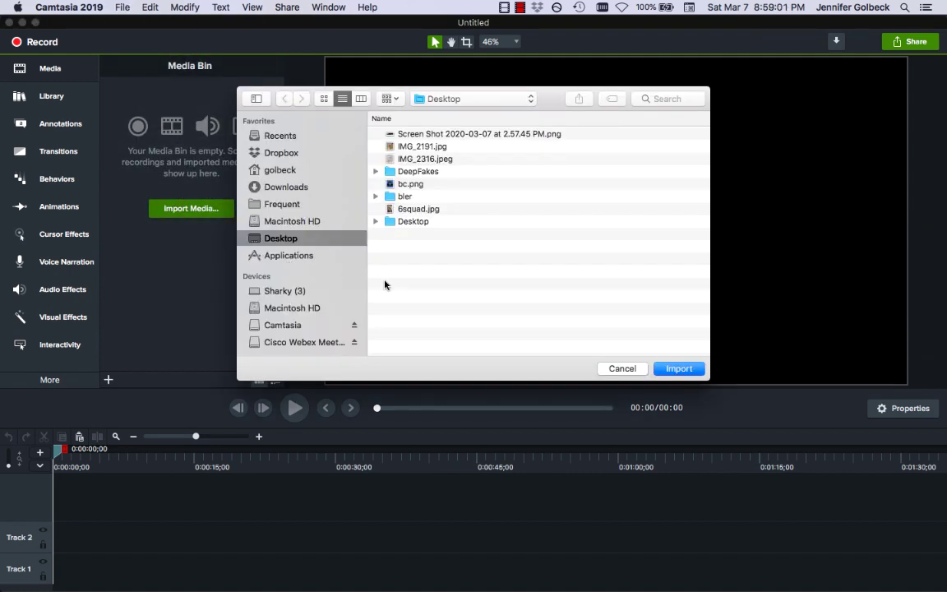
click(428, 211)
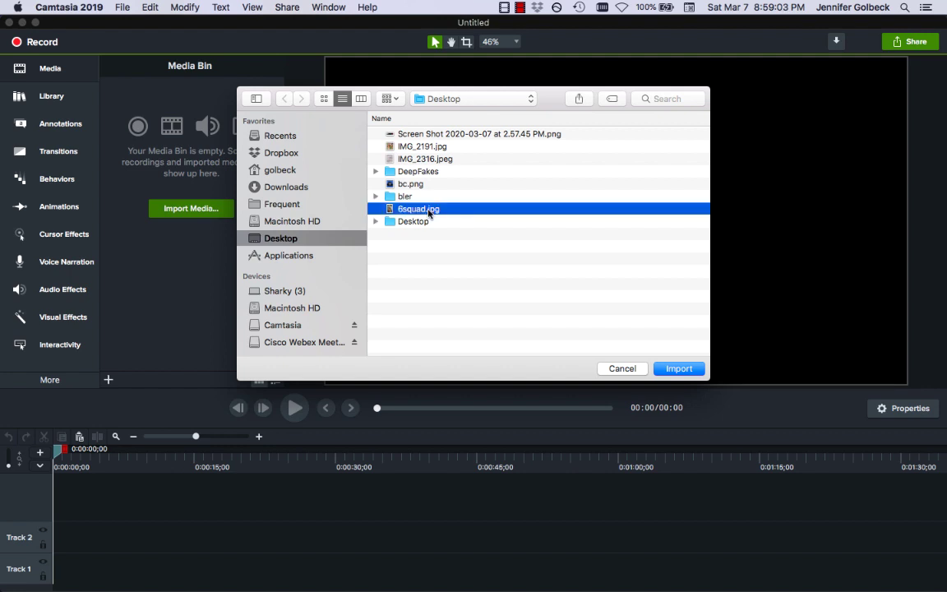
double_click(427, 211)
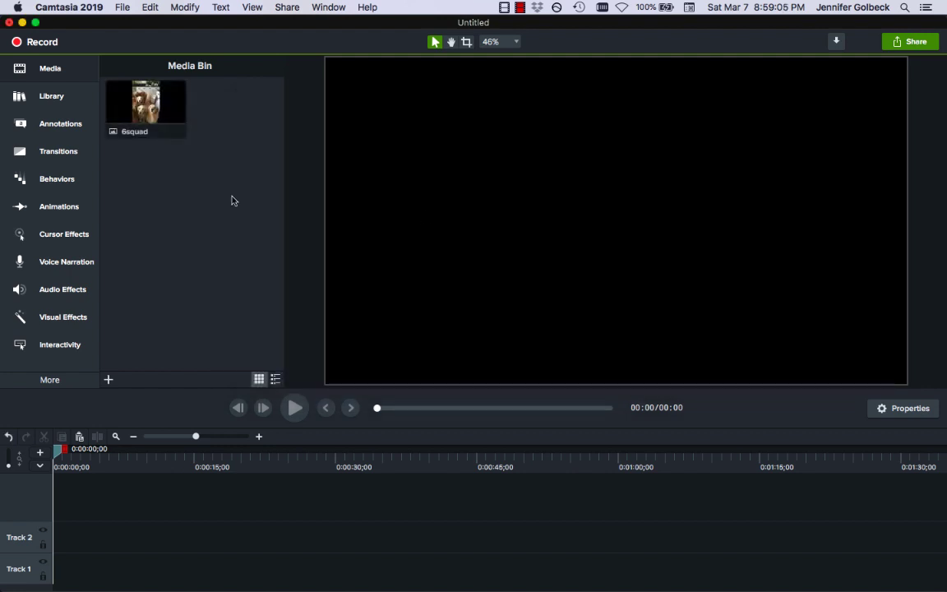
Place the 6squad image at the start of Track 2 on the timeline.
click(138, 106)
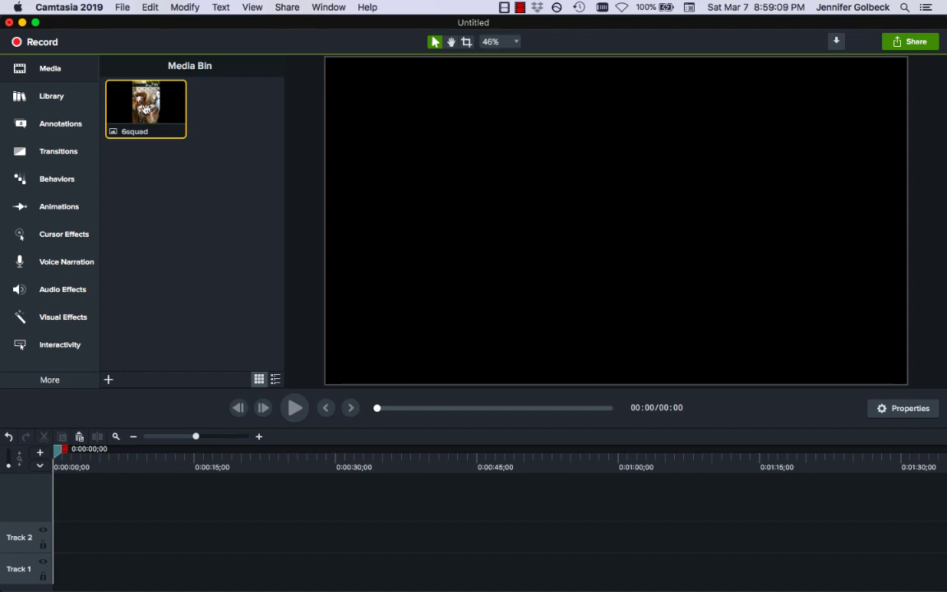
drag(146, 108, 51, 544)
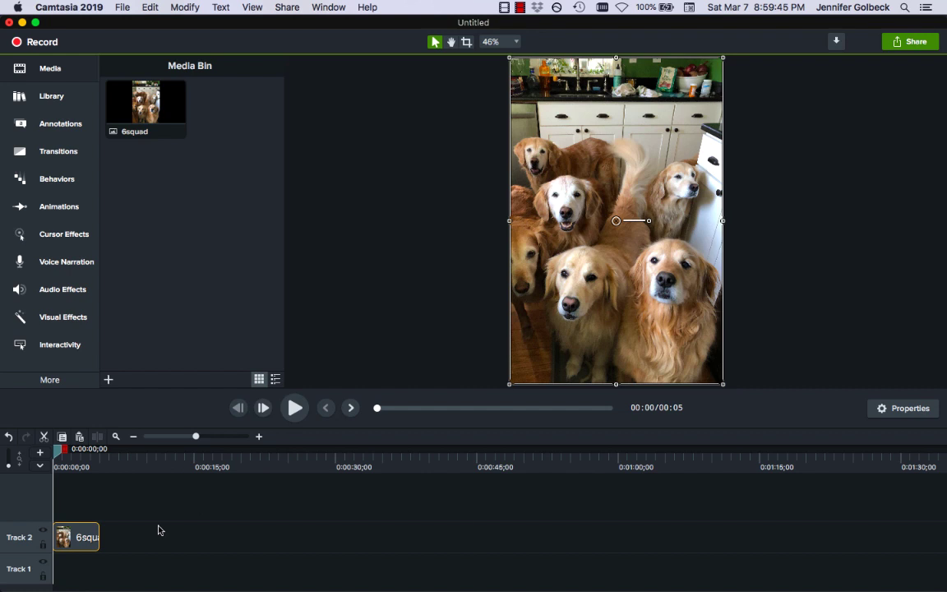
Extend the 6squad clip to about 17 seconds and shift it to start about 5 seconds into Track 2.
click(97, 534)
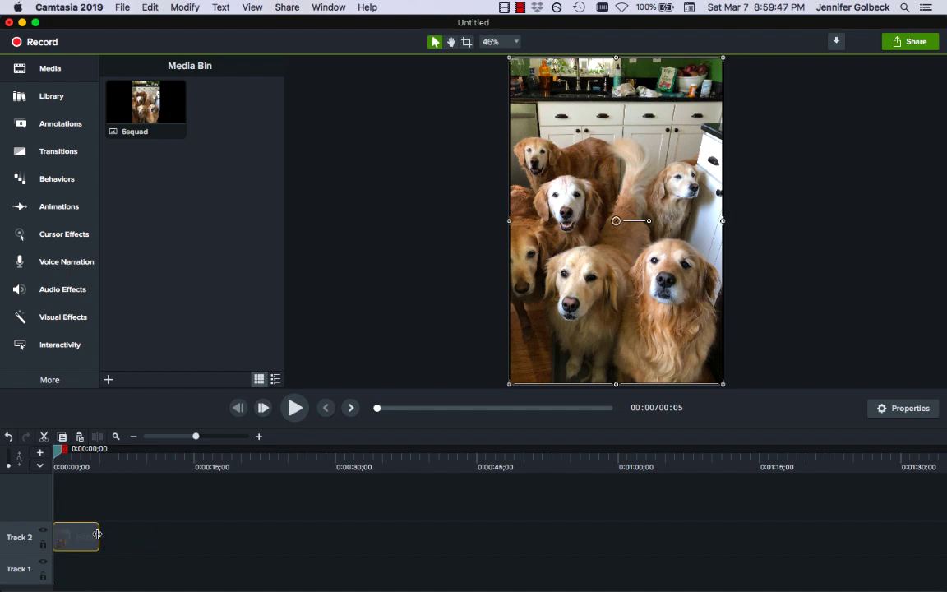
drag(98, 535, 212, 535)
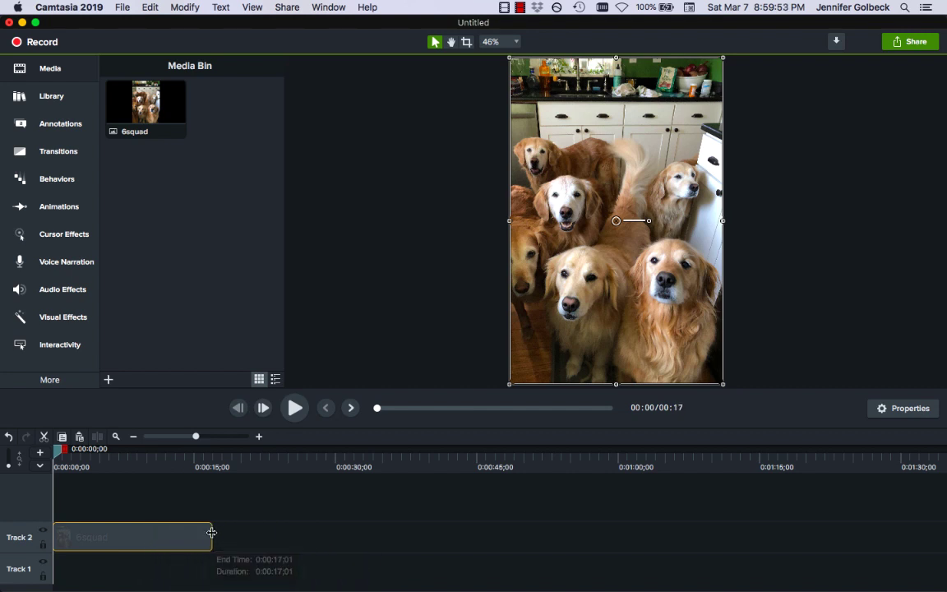
mouse_move(123, 538)
mouse_down()
mouse_move(252, 535)
mouse_move(127, 544)
mouse_up()
drag(211, 533, 210, 533)
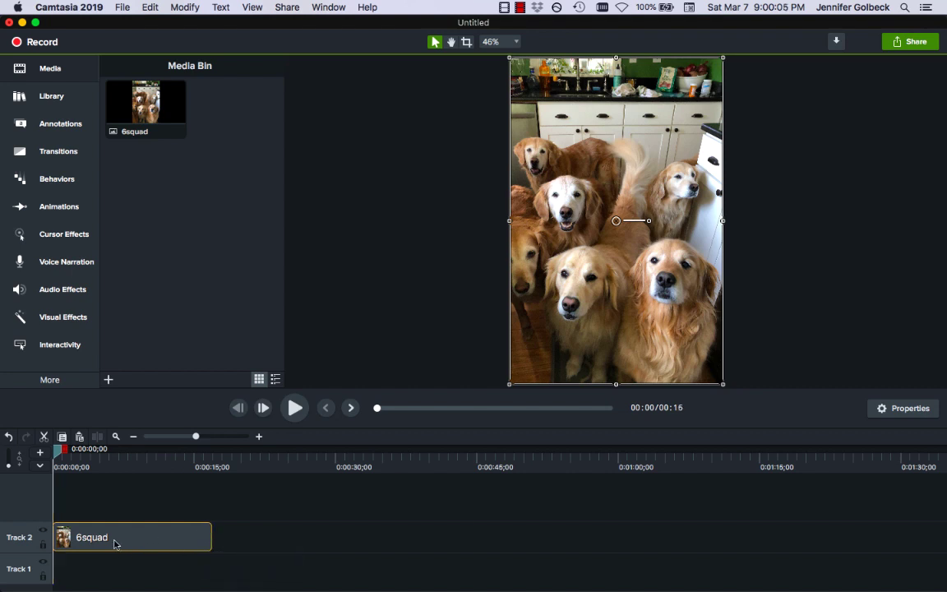
drag(114, 541, 163, 540)
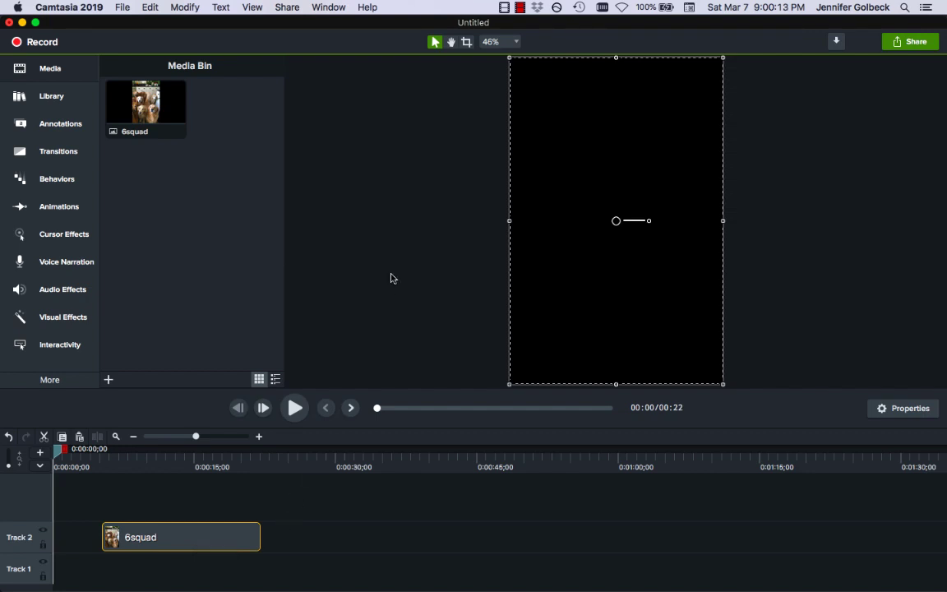
Preview the timeline playback, pause it, and delete the 6squad clip from Track 2.
click(297, 411)
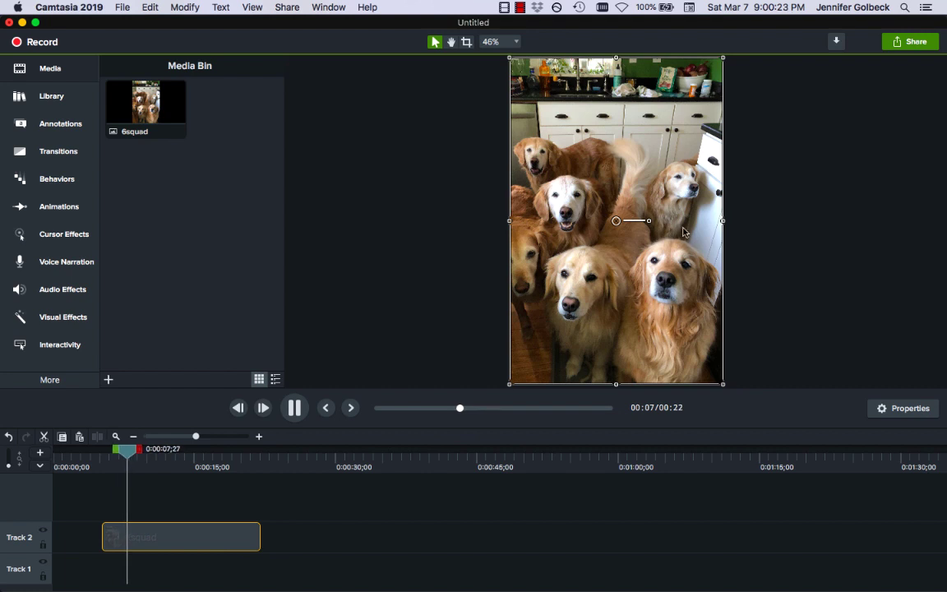
key(space)
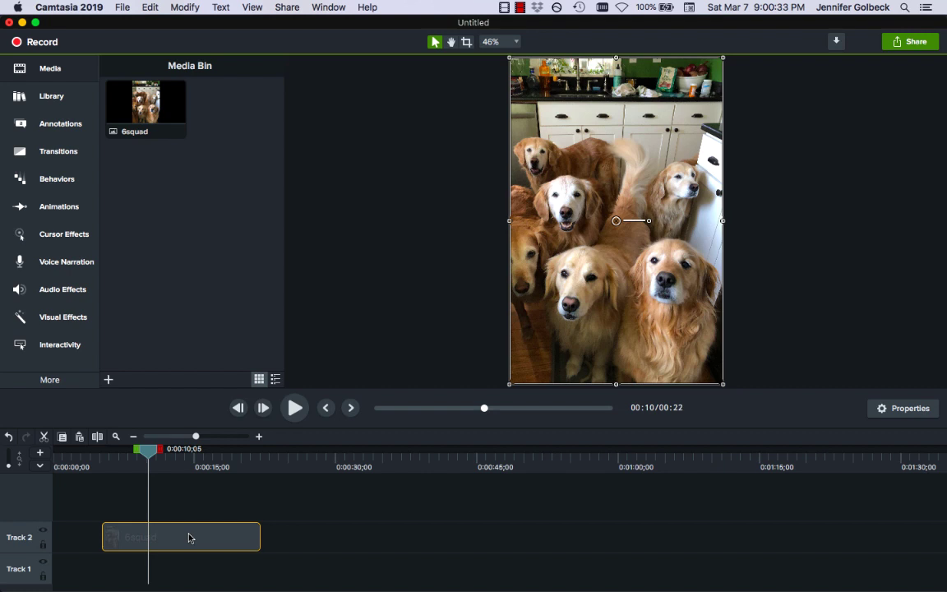
key(Delete)
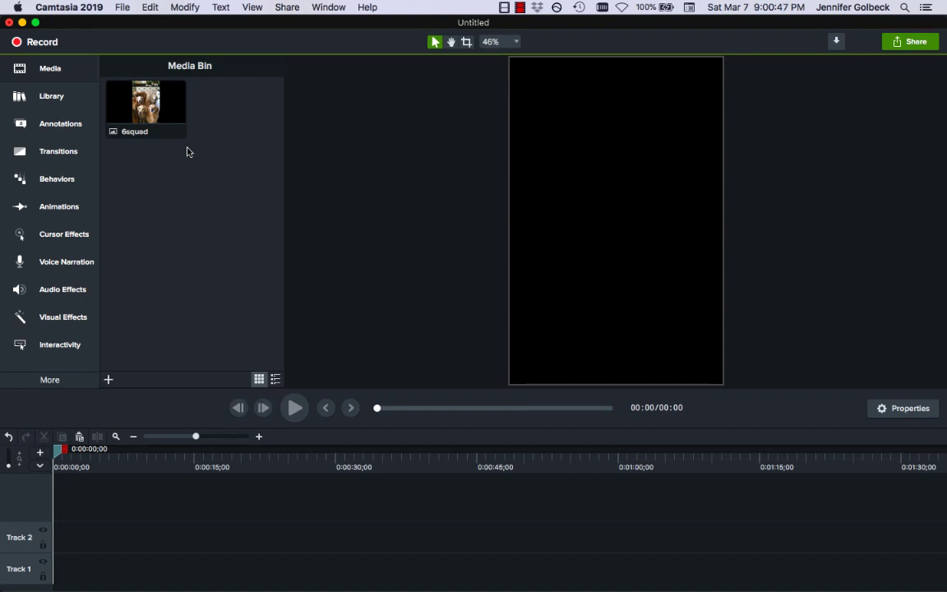
Open the screen recorder for a new recording.
click(125, 7)
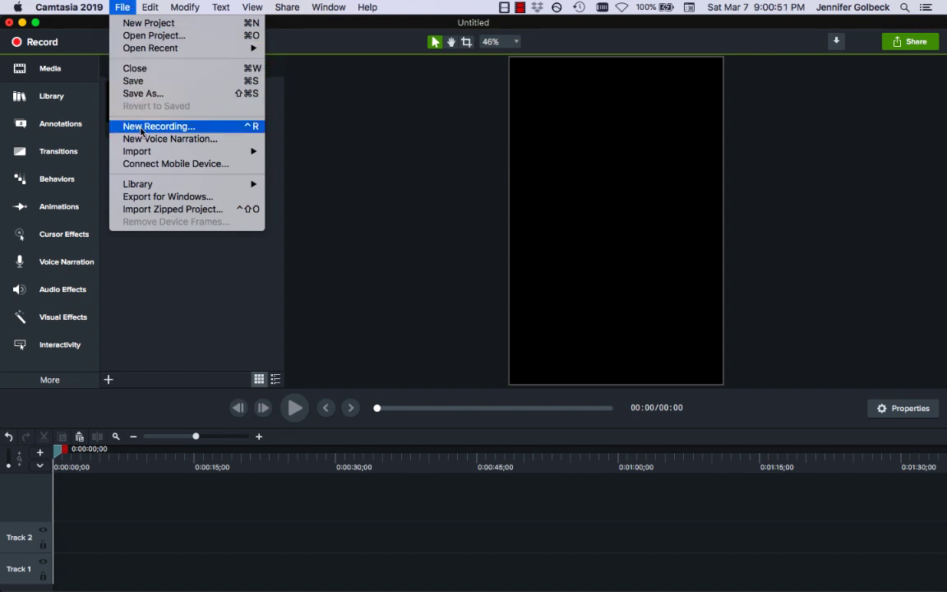
click(206, 132)
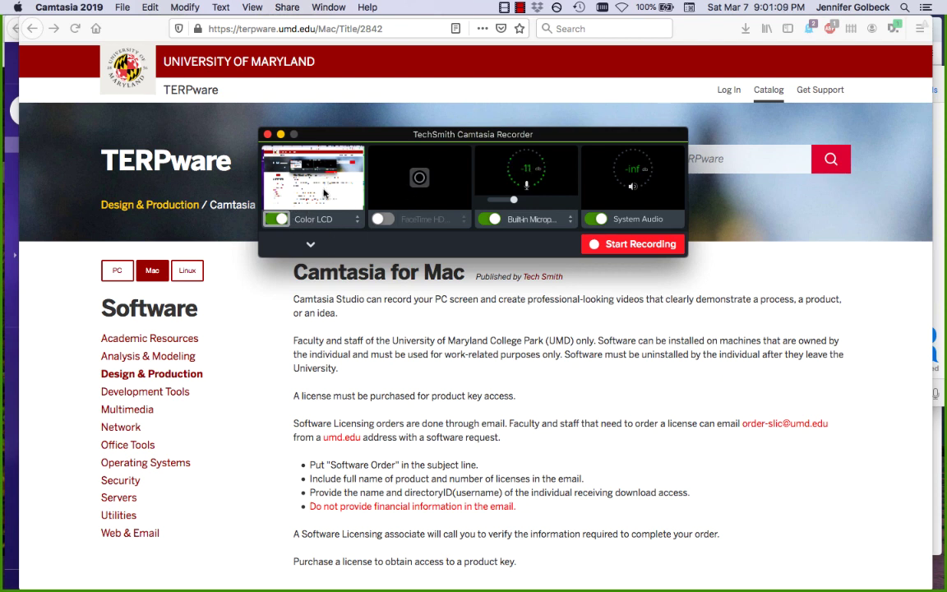
Define a custom recording region over the web page's body text, and set the capture area back to full-screen Color LCD.
click(359, 226)
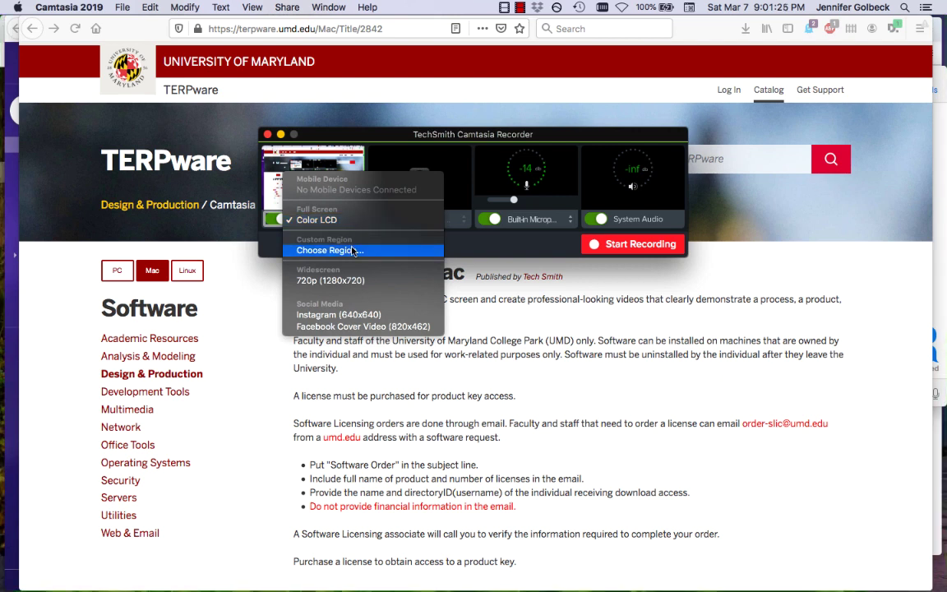
click(352, 250)
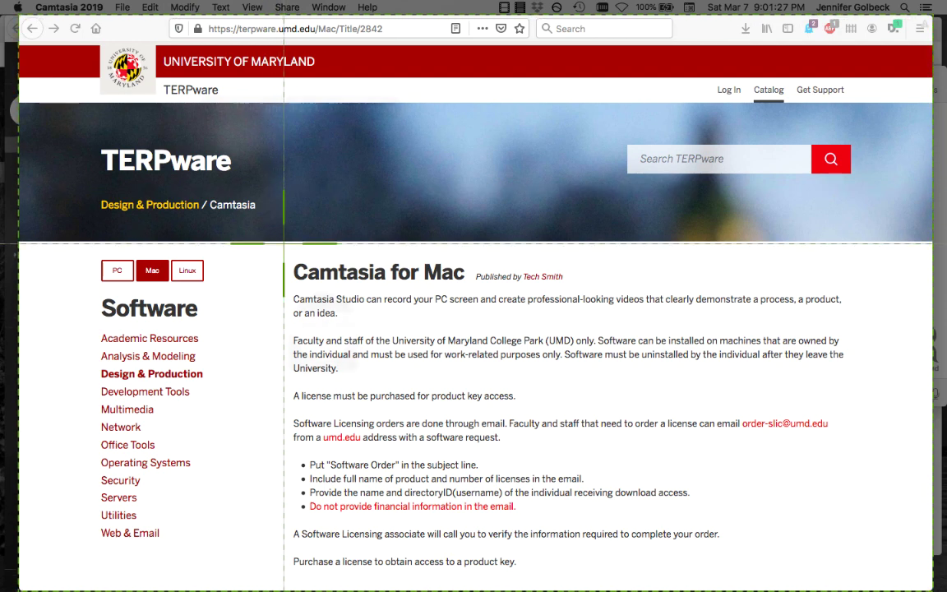
drag(284, 244, 727, 520)
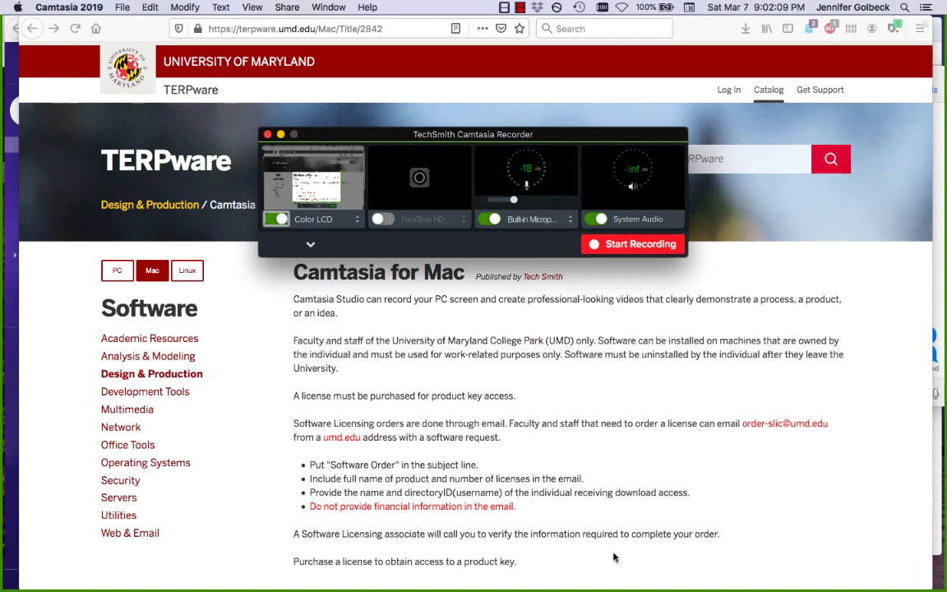
click(329, 212)
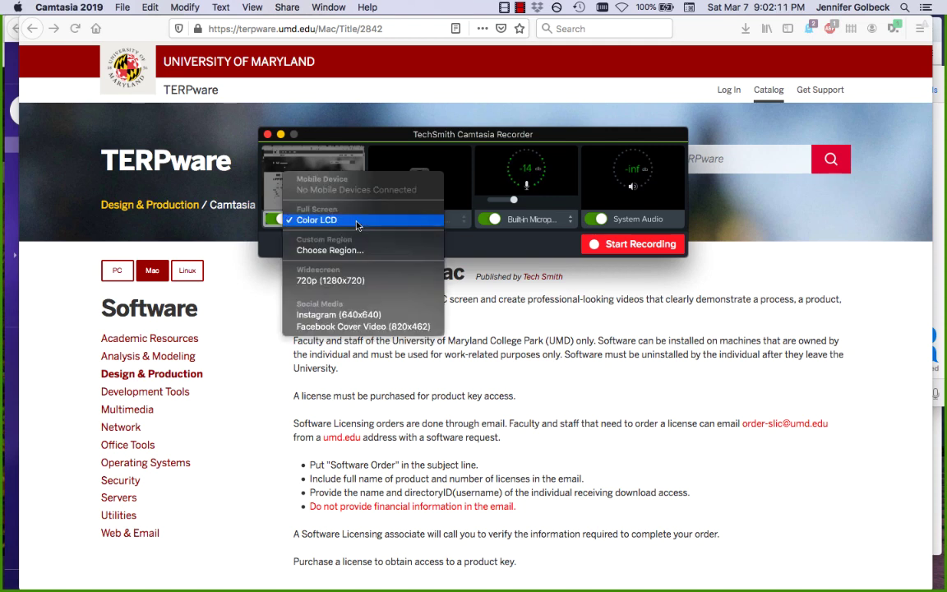
click(313, 218)
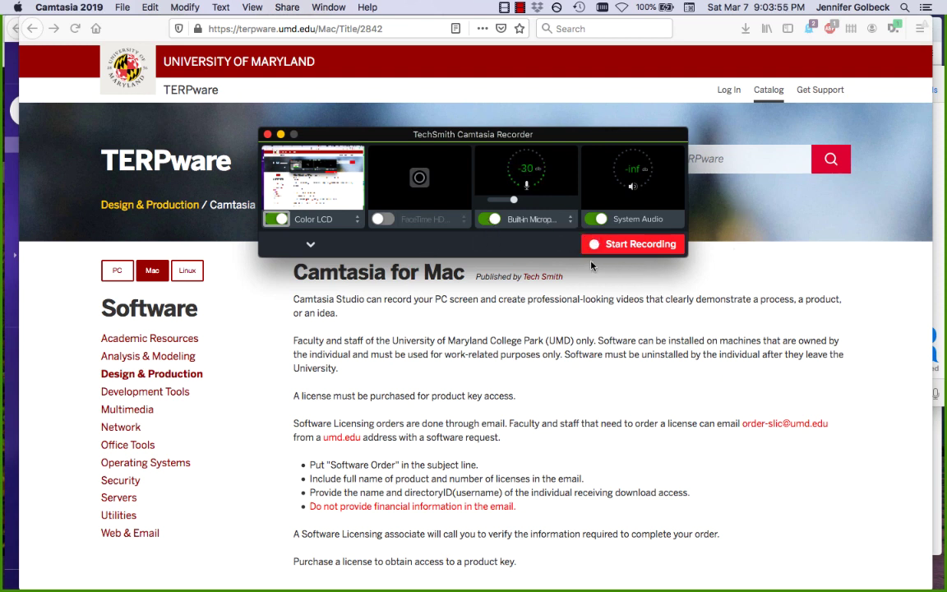
Record the full screen with the built-in microphone and system audio for about 15 seconds, and stop the recording.
click(638, 246)
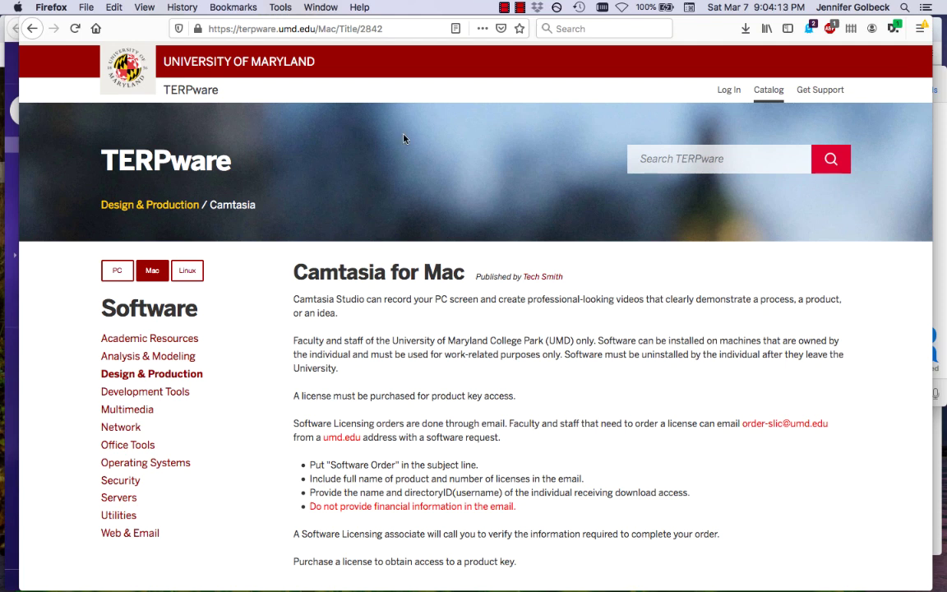
click(506, 7)
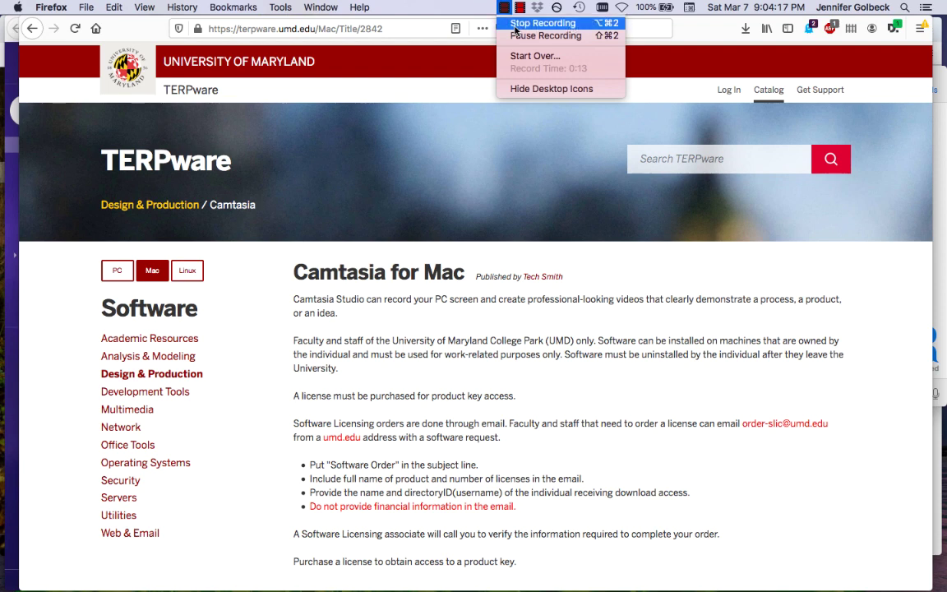
click(515, 30)
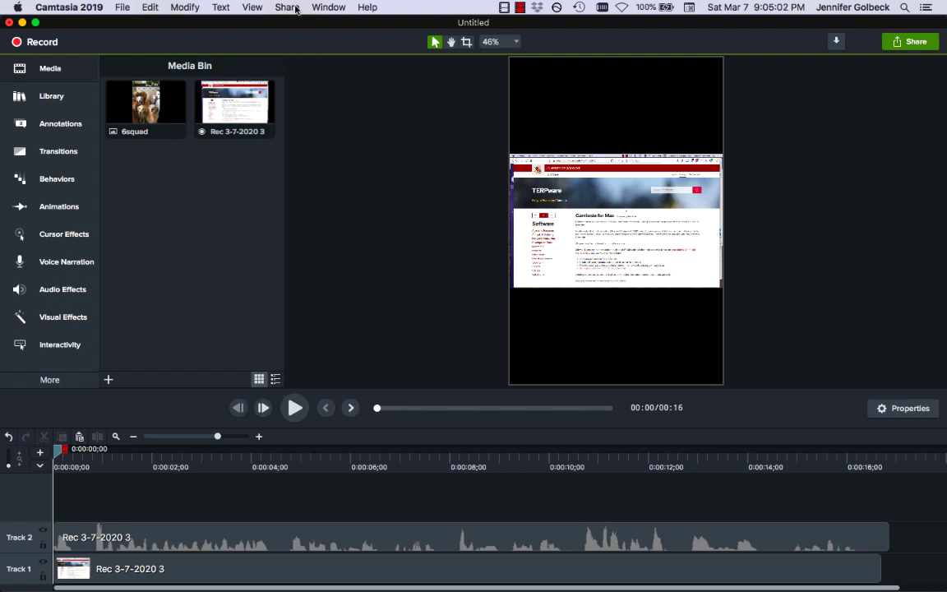
Start a local file export in MP4 format and set its video dimensions to 1280 x 720 HD.
click(287, 9)
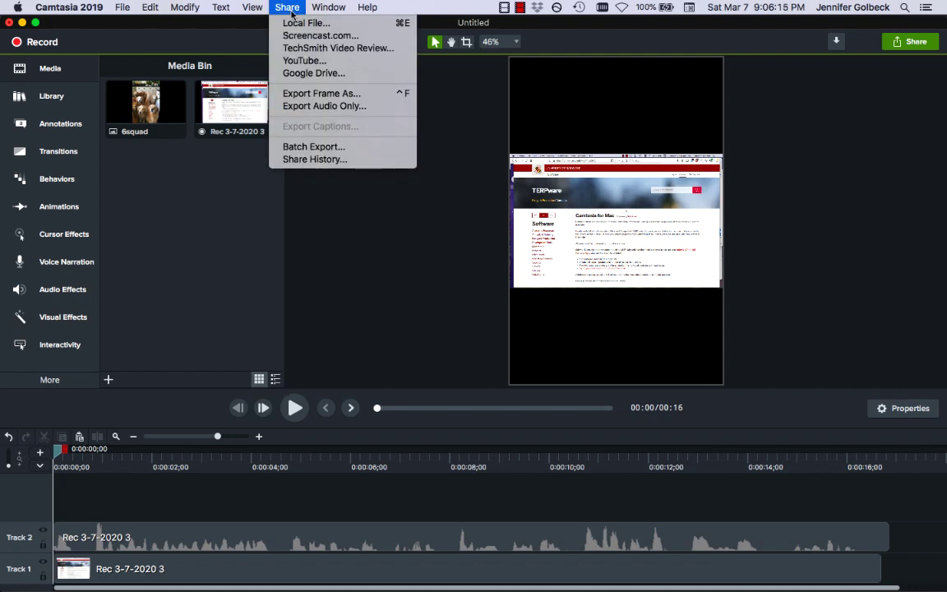
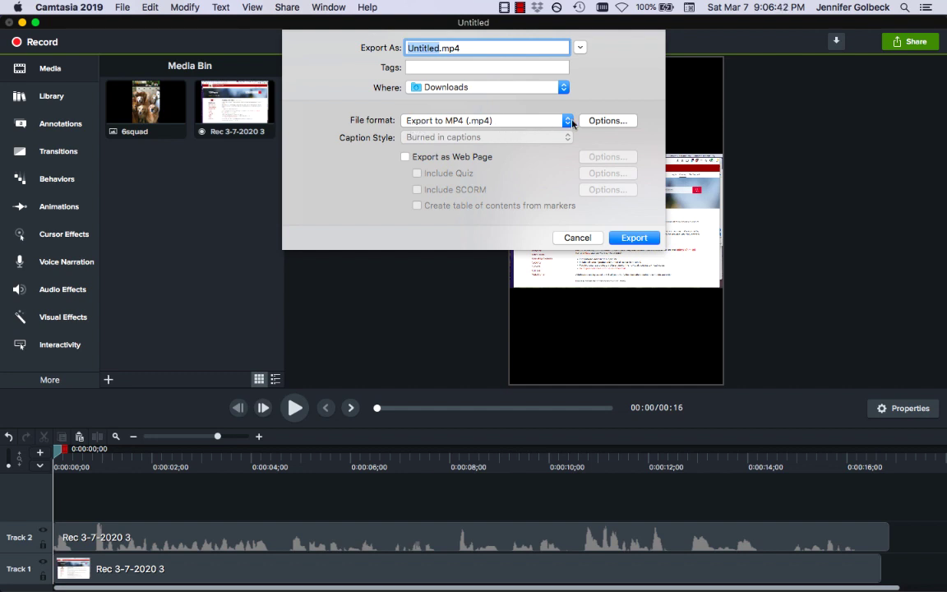
click(627, 123)
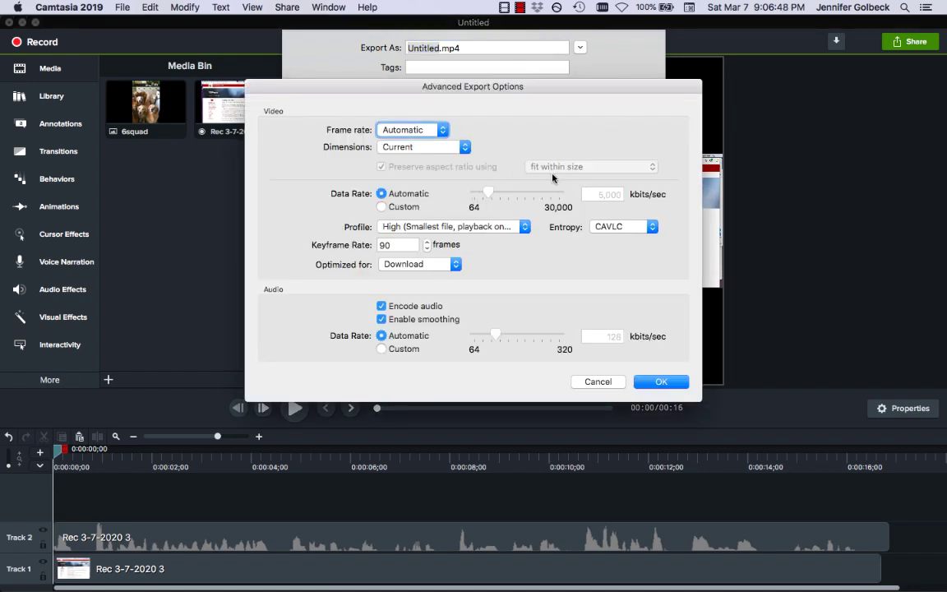
click(451, 151)
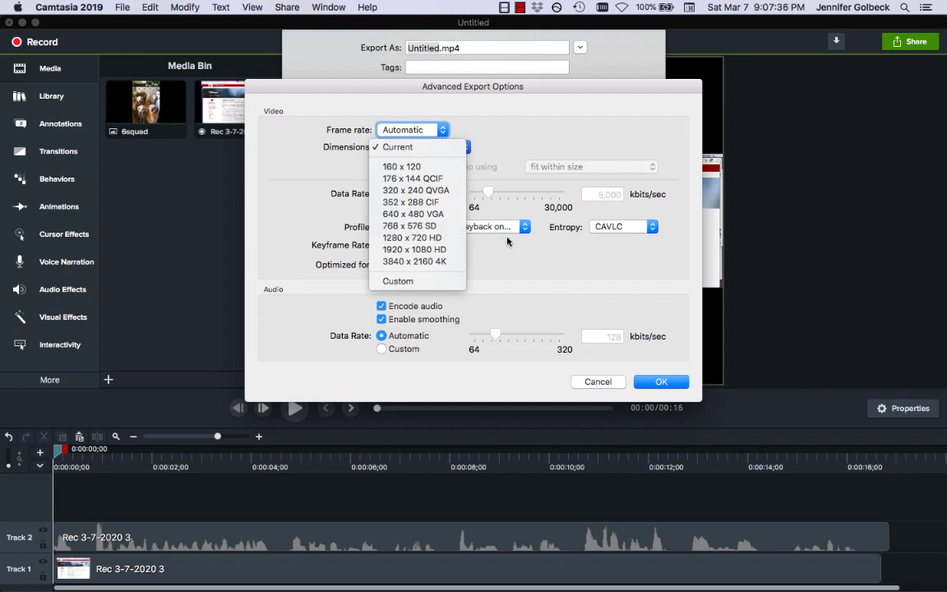
click(427, 238)
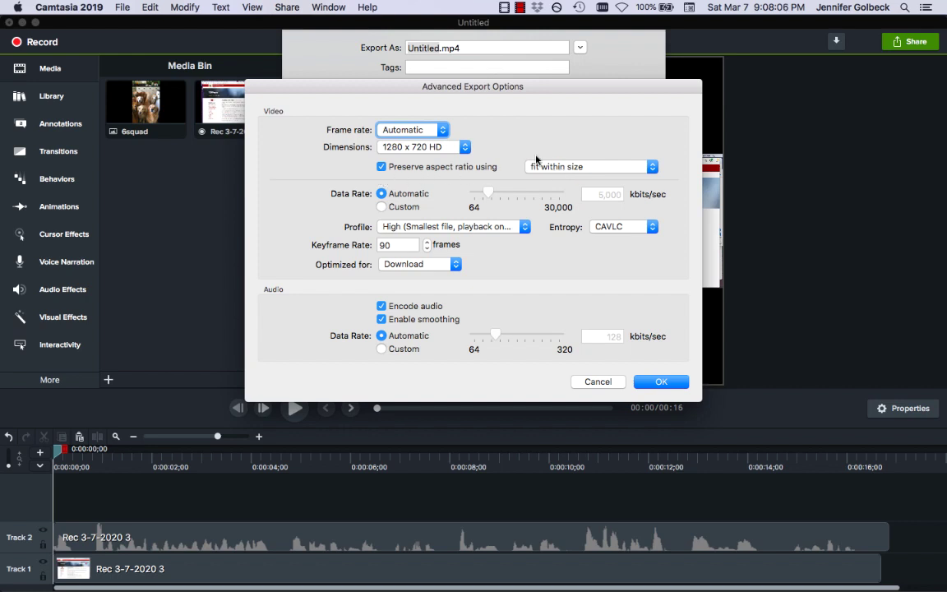
click(662, 382)
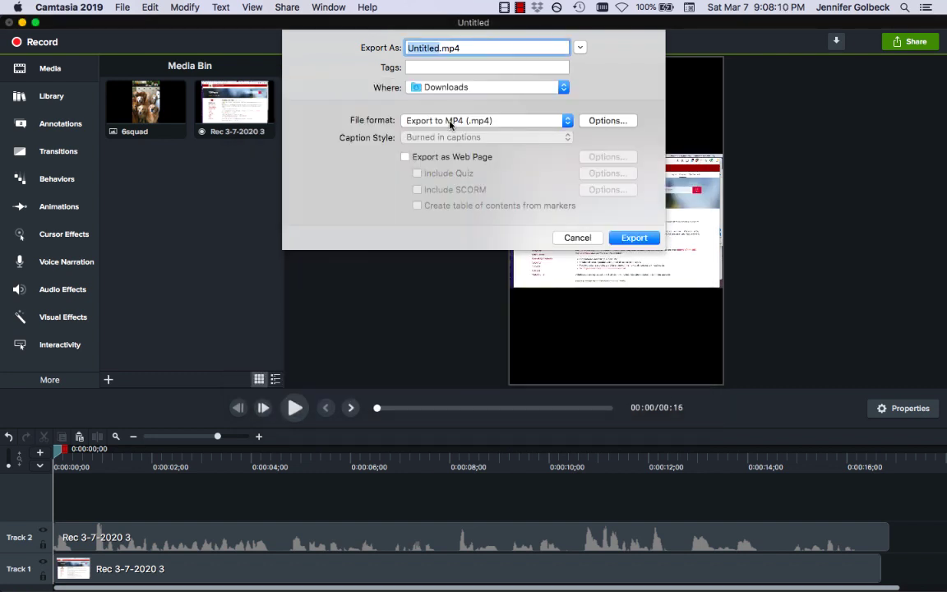
Name the export jenTest1.mp4, export it to the Downloads folder, and dismiss the completion dialog.
text(jenTest)
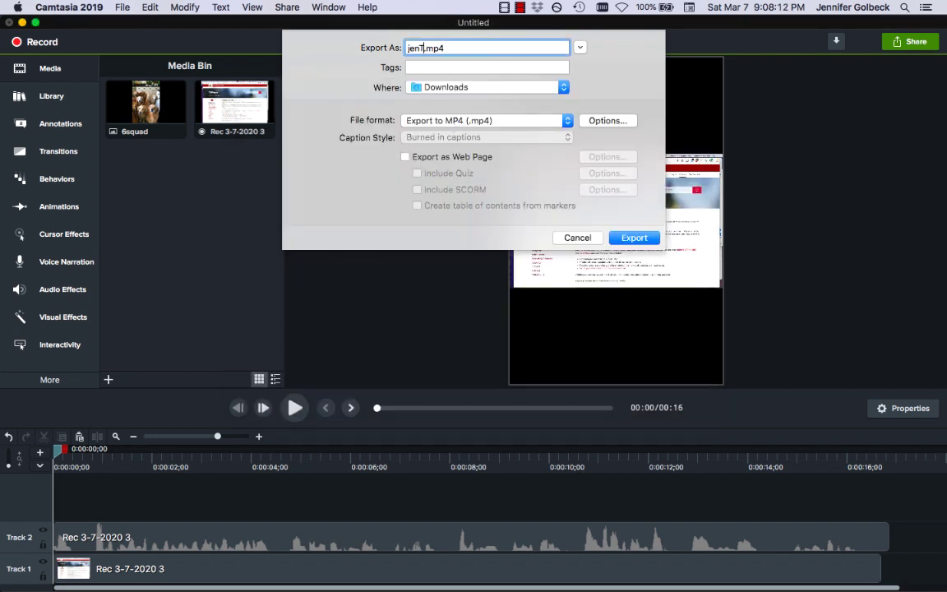
text(1)
click(633, 238)
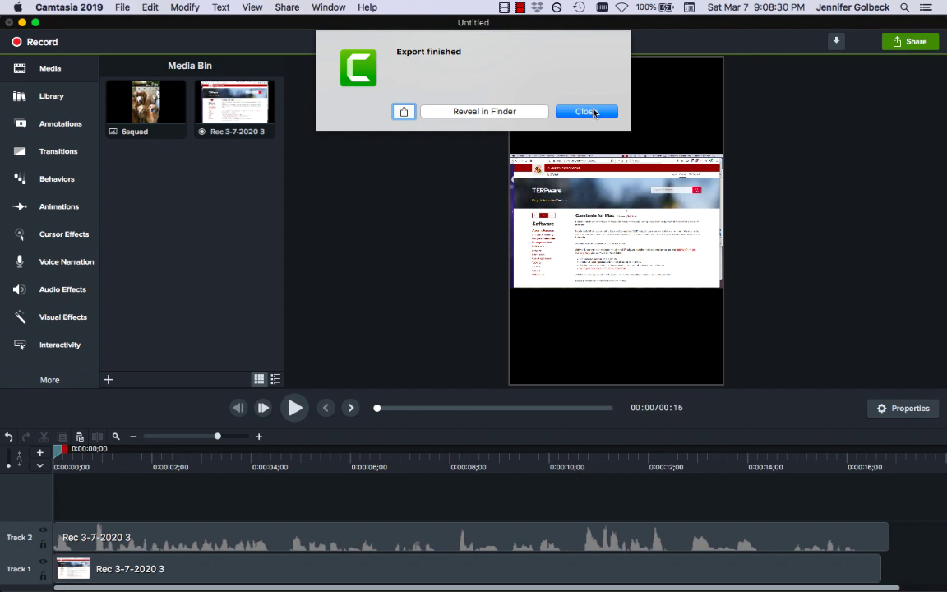
click(594, 113)
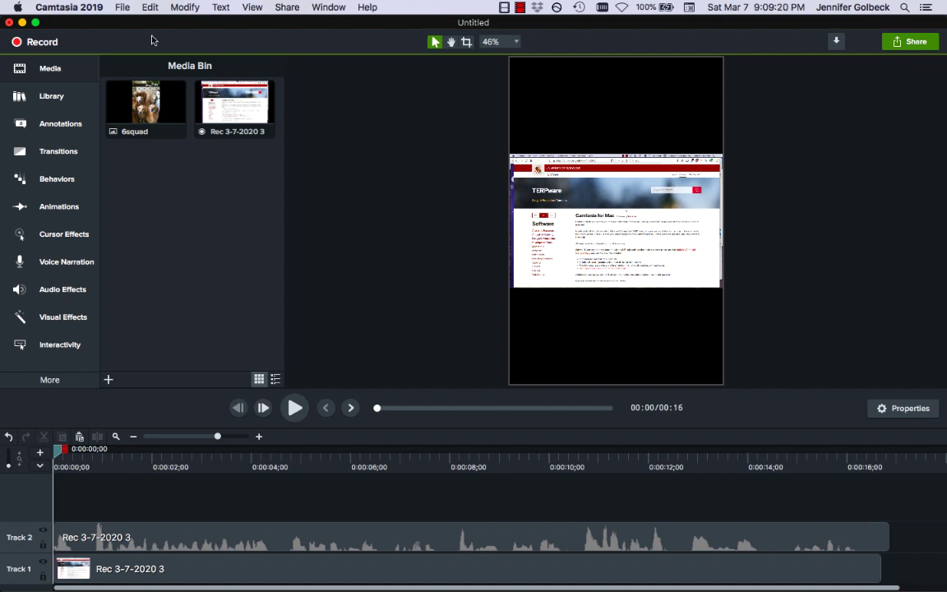
Start a new full-screen Color LCD recording with the built-in microphone and system audio enabled.
click(121, 6)
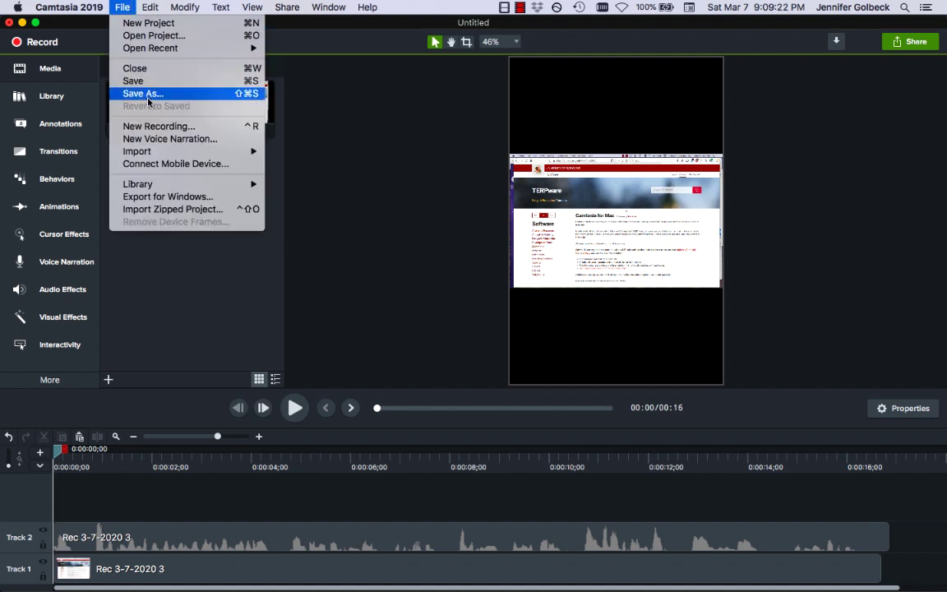
click(151, 128)
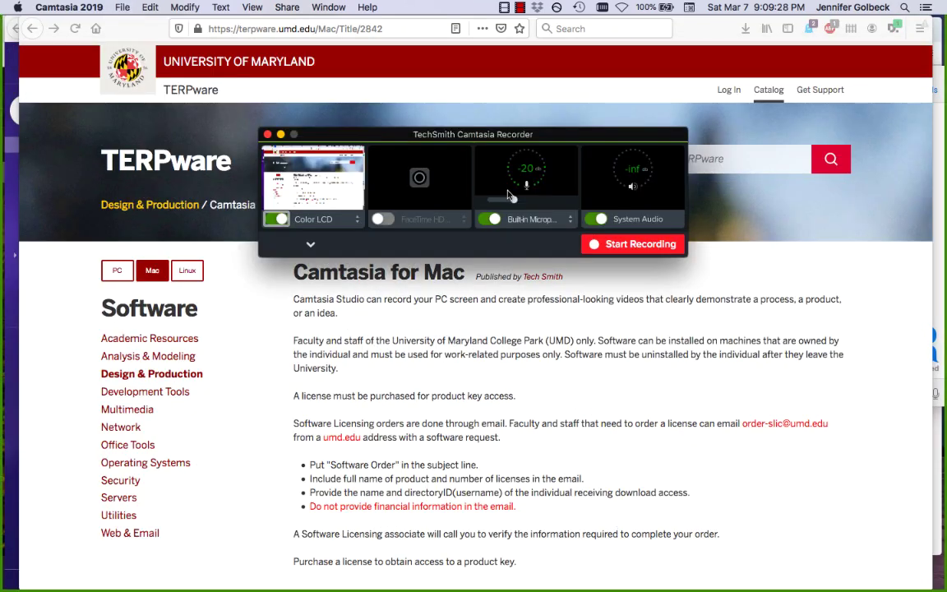
click(670, 244)
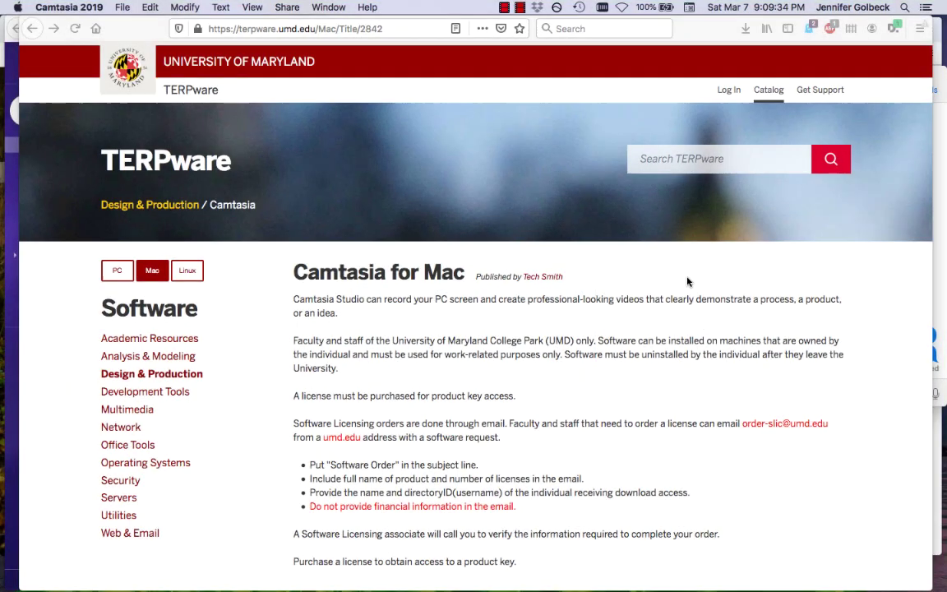
Record scrolling down the TERPware page and back up, pause the recording, and complete it as Rec 3-7-2020 4.
scroll(691, 296, down, 5)
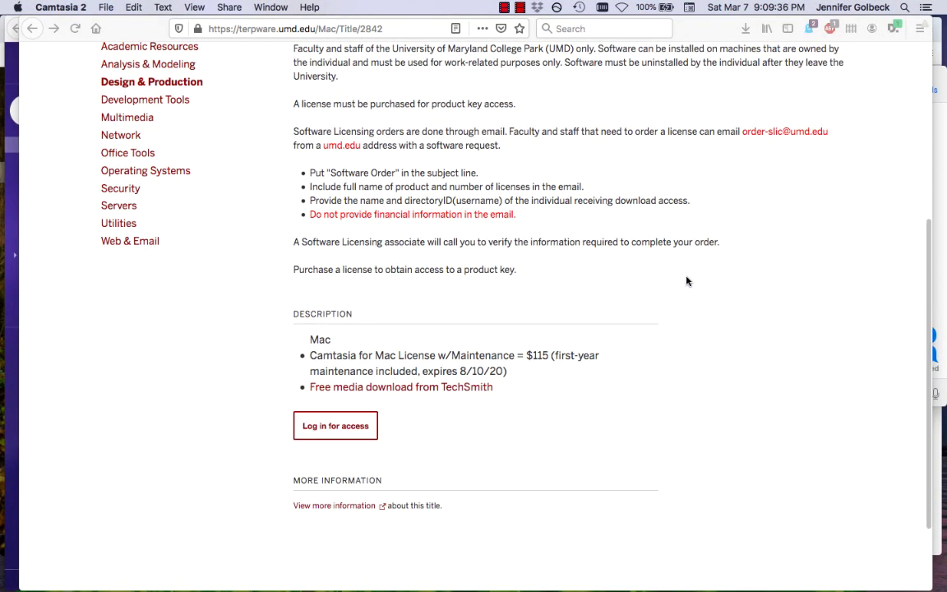
scroll(687, 281, down, 2)
scroll(688, 282, up, 6)
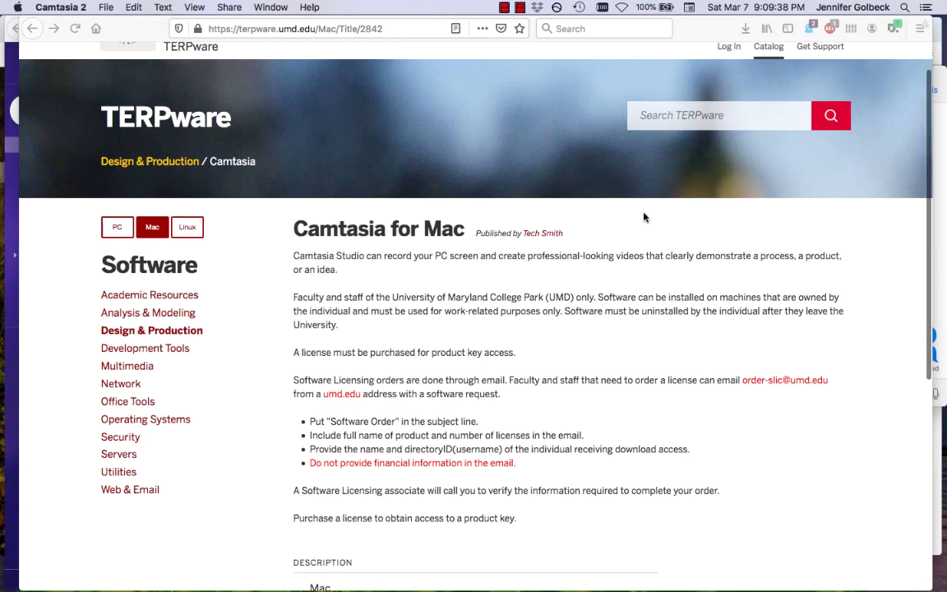
click(503, 6)
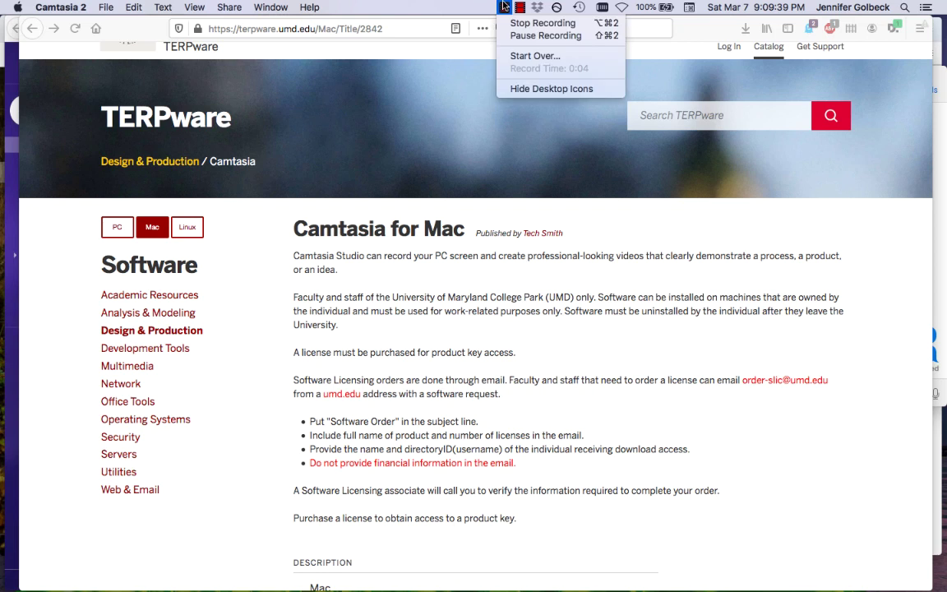
click(530, 37)
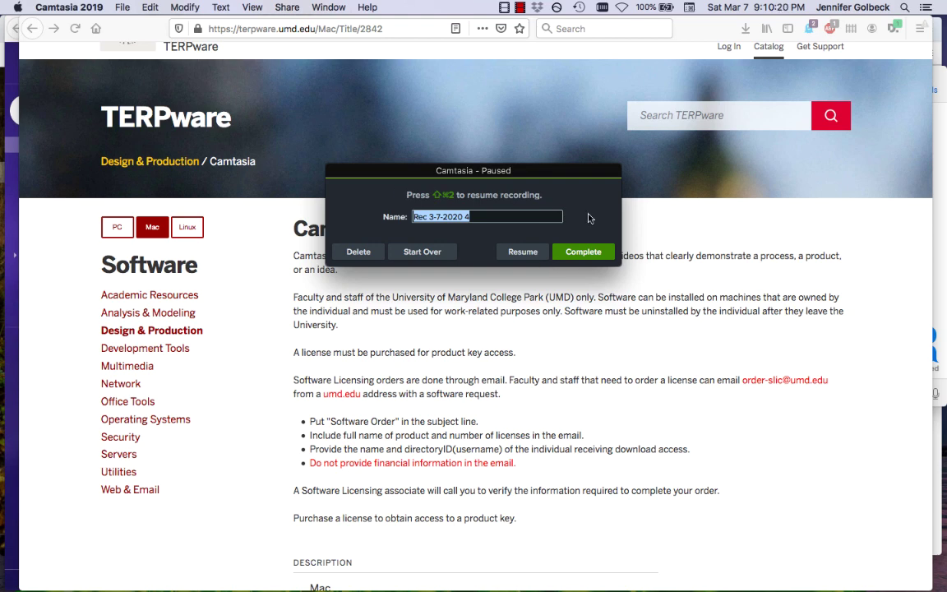
click(585, 254)
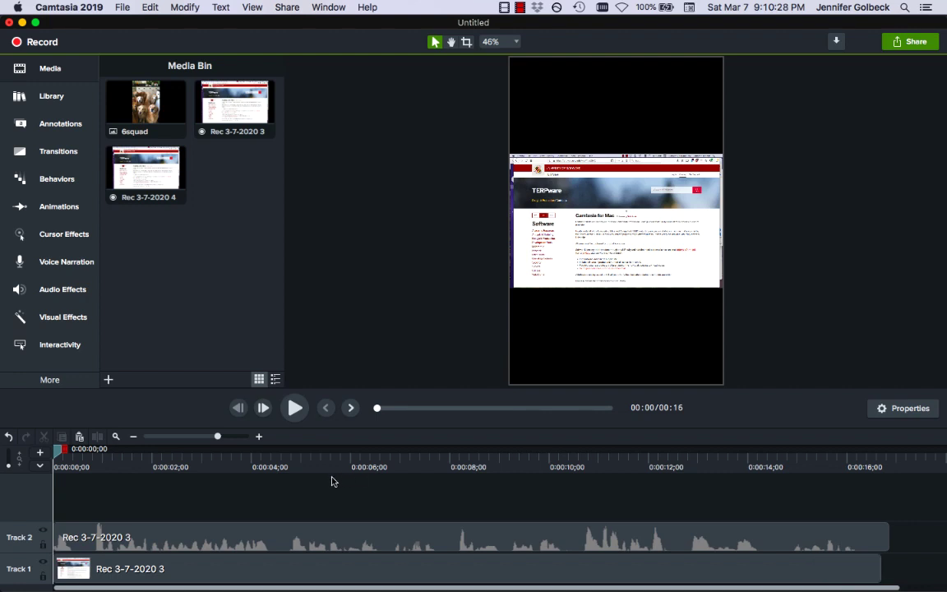
Place the Rec 3-7-2020 4 recording on the timeline directly after the Rec 3-7-2020 3 clip.
drag(146, 168, 894, 566)
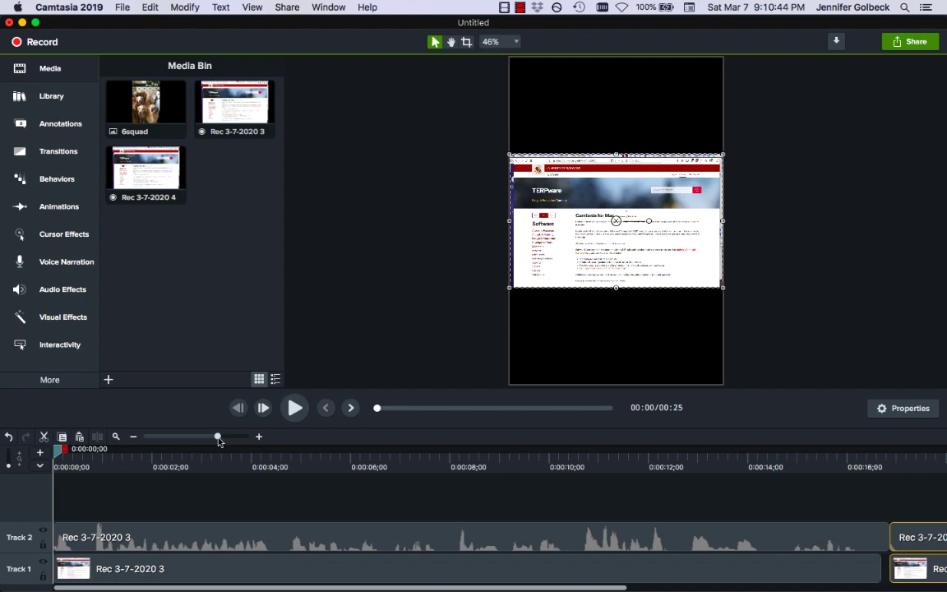
drag(218, 441, 257, 442)
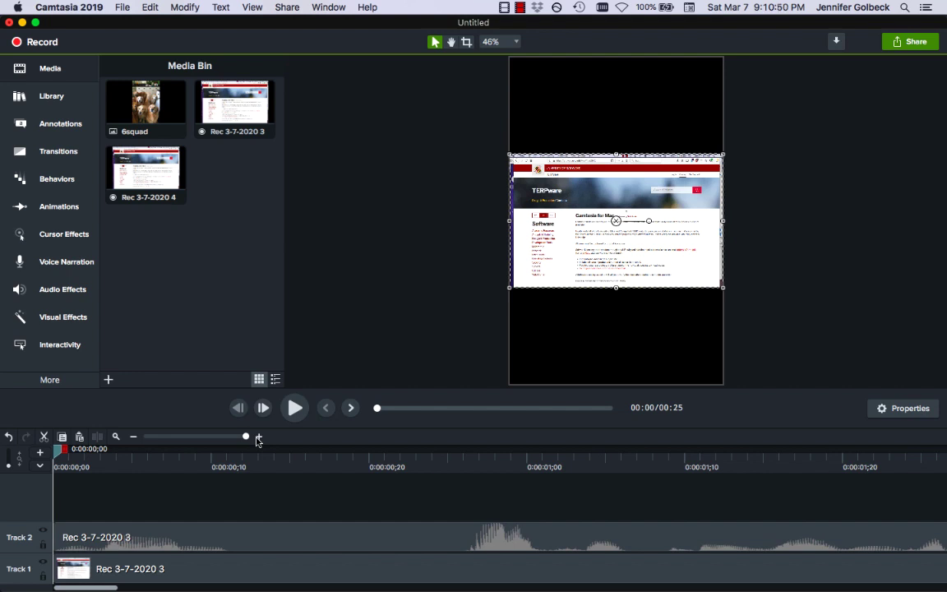
drag(258, 442, 209, 443)
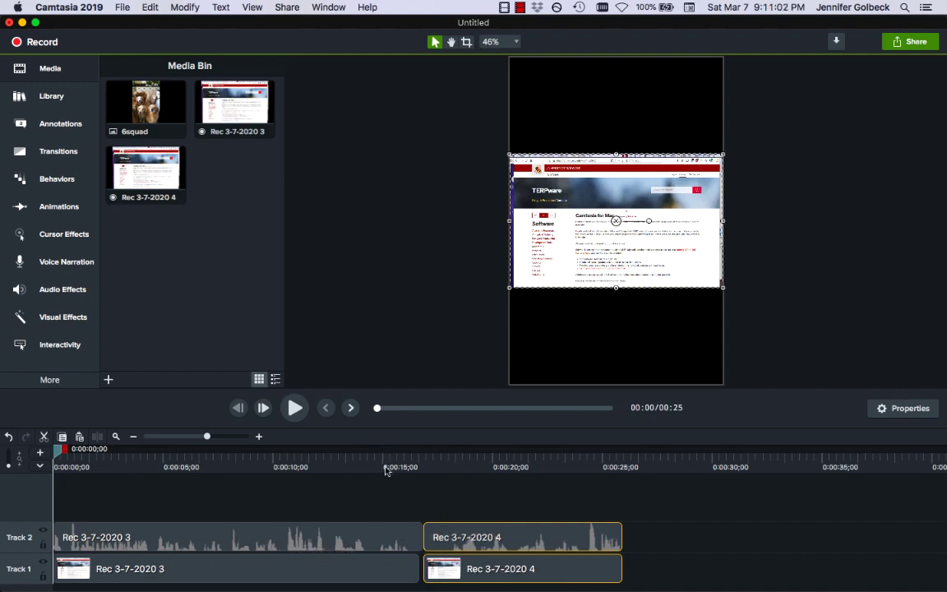
Play the timeline from about 15 seconds to review the transition between the two recordings.
drag(405, 471, 396, 470)
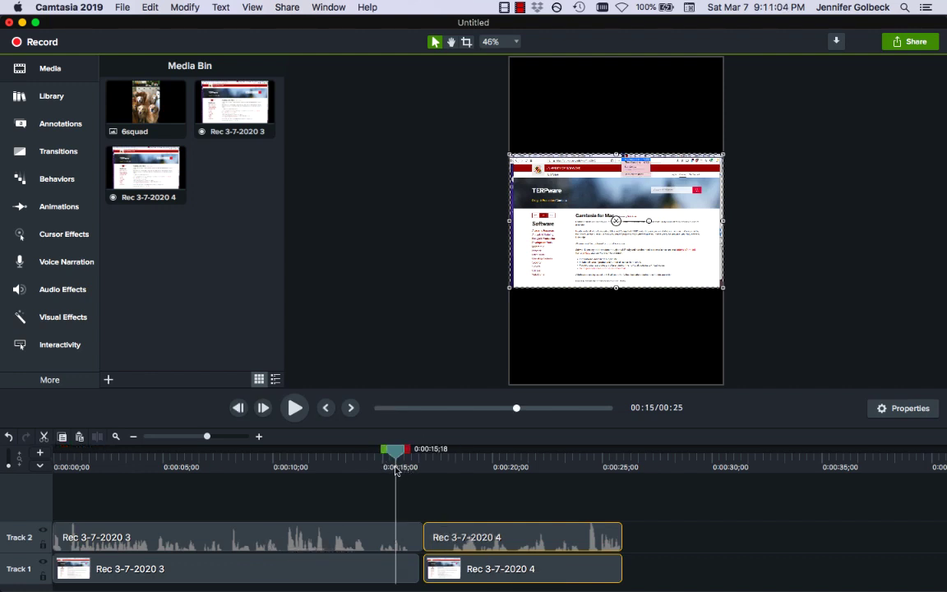
click(294, 408)
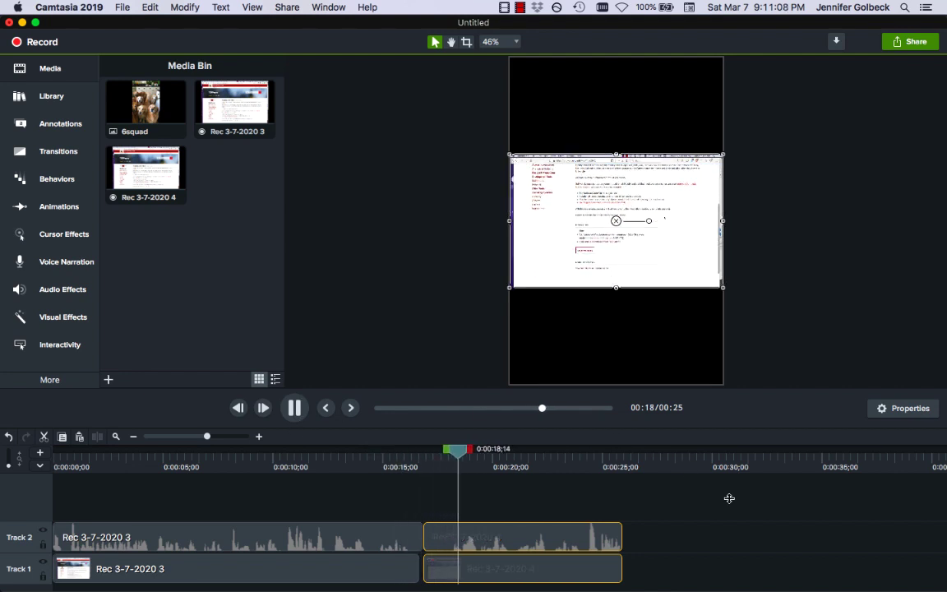
click(298, 408)
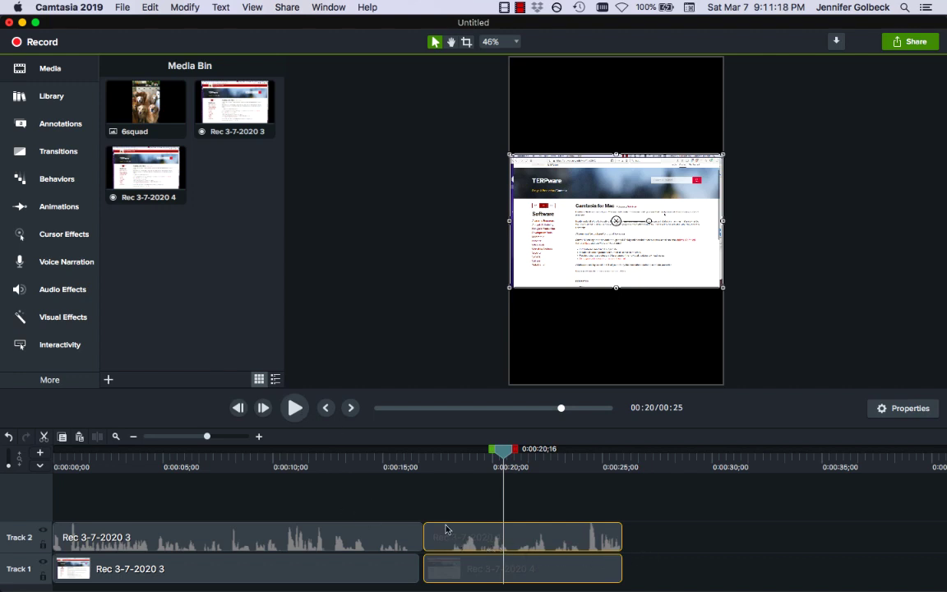
Select the timeline range from 0:00:16;14 to about 18 seconds, spanning the join between the two recordings.
click(409, 458)
mouse_move(408, 458)
mouse_down()
mouse_move(429, 449)
mouse_move(408, 448)
mouse_move(431, 449)
mouse_move(418, 451)
mouse_up()
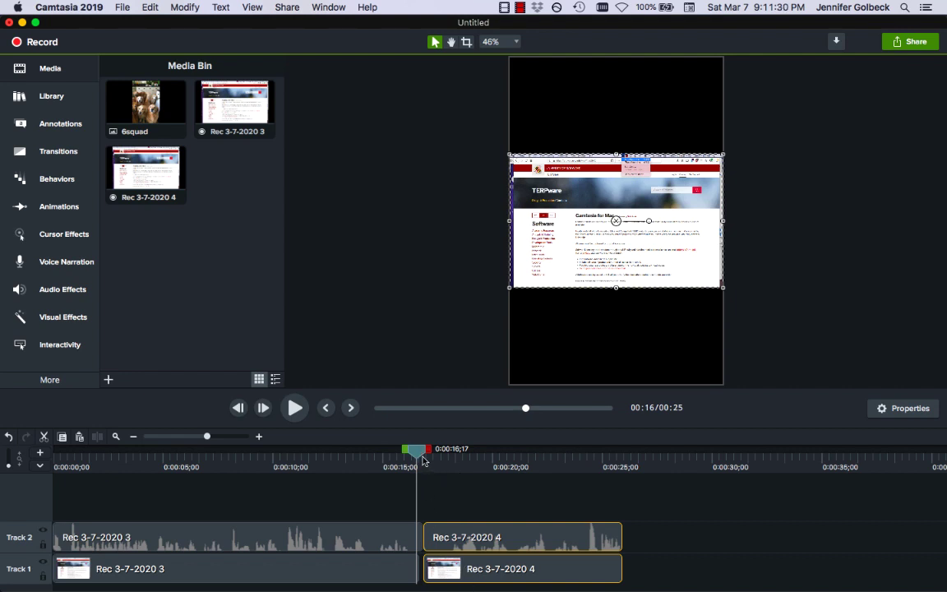
drag(423, 460, 405, 457)
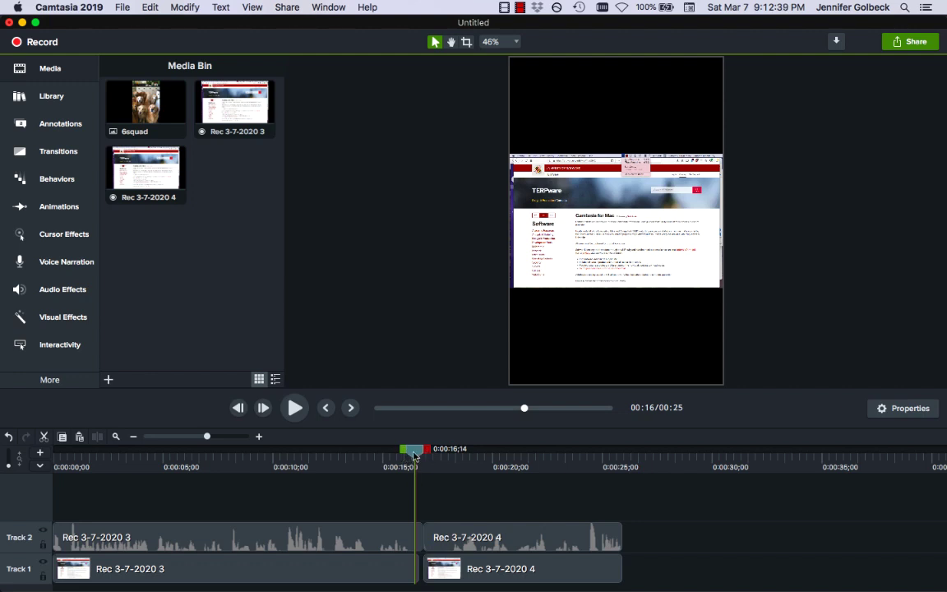
drag(440, 448, 462, 451)
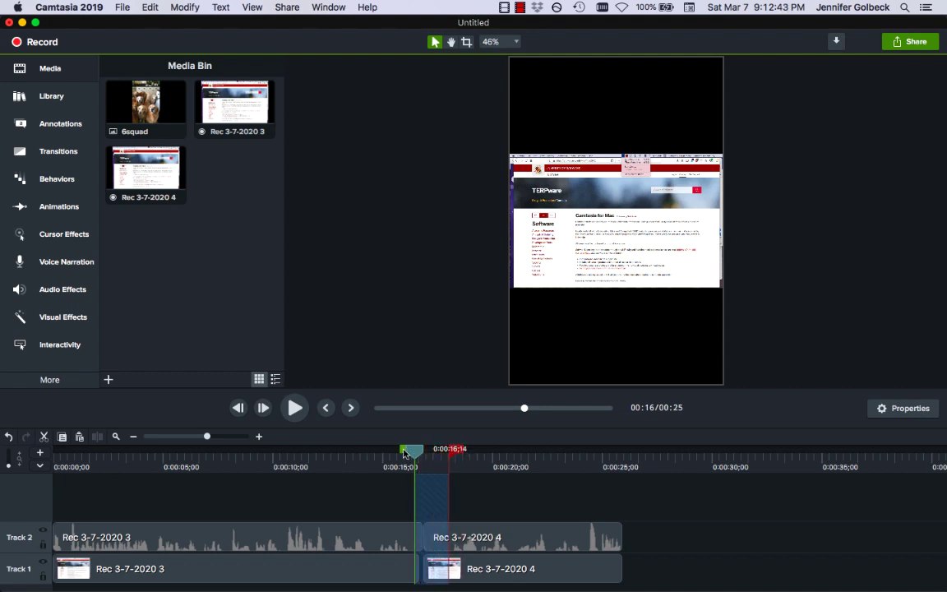
mouse_move(404, 450)
mouse_down()
mouse_move(359, 451)
mouse_move(397, 456)
mouse_up()
Try Delete Range on the selected timeline section, and undo the deletion.
right_click(437, 497)
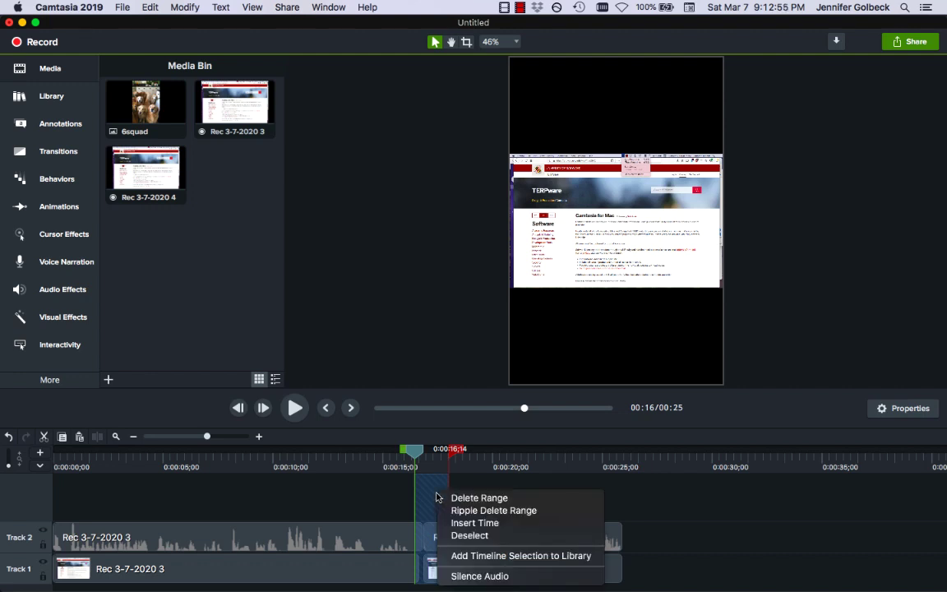
click(480, 498)
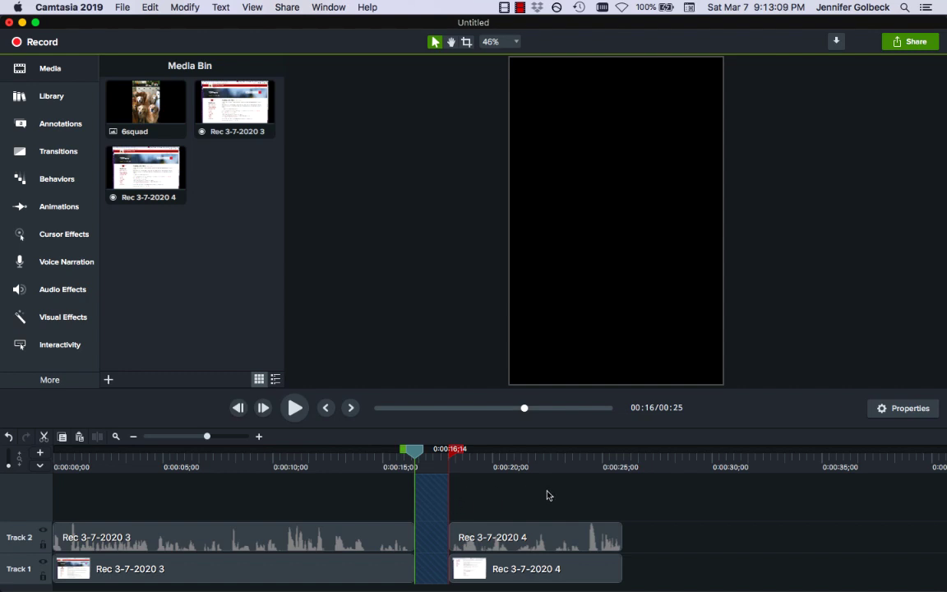
key(super+z)
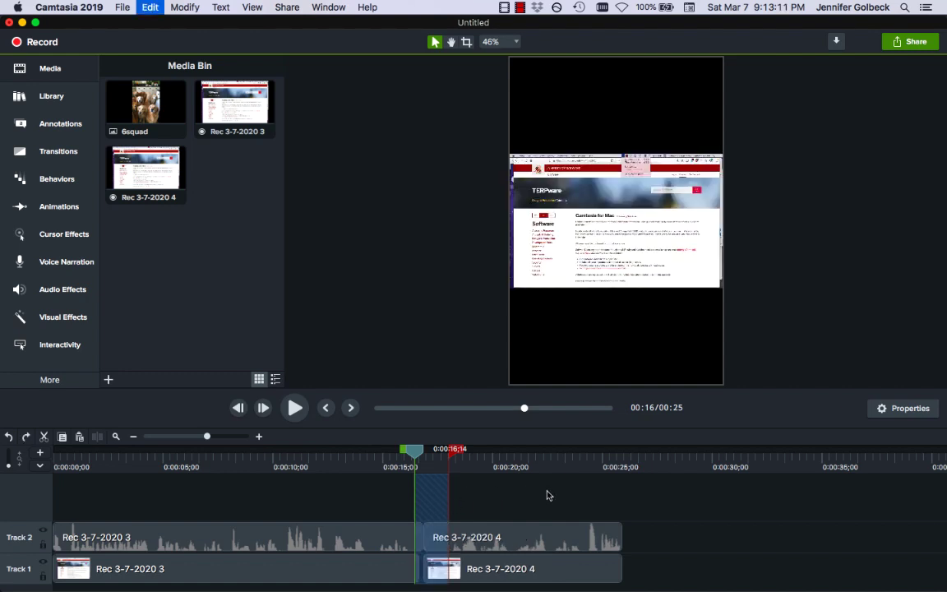
Ripple delete the selected range across the join between the two recordings.
right_click(434, 498)
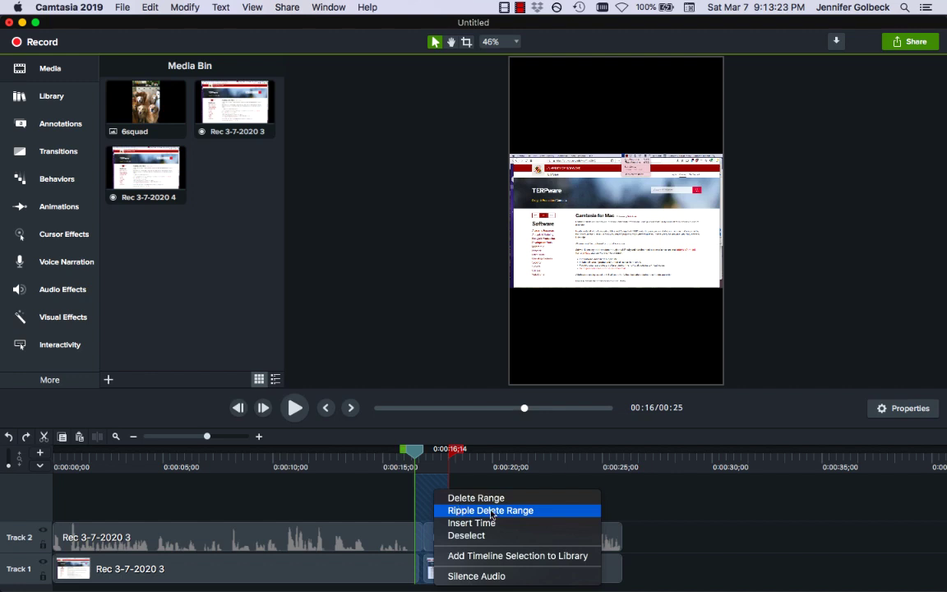
click(516, 510)
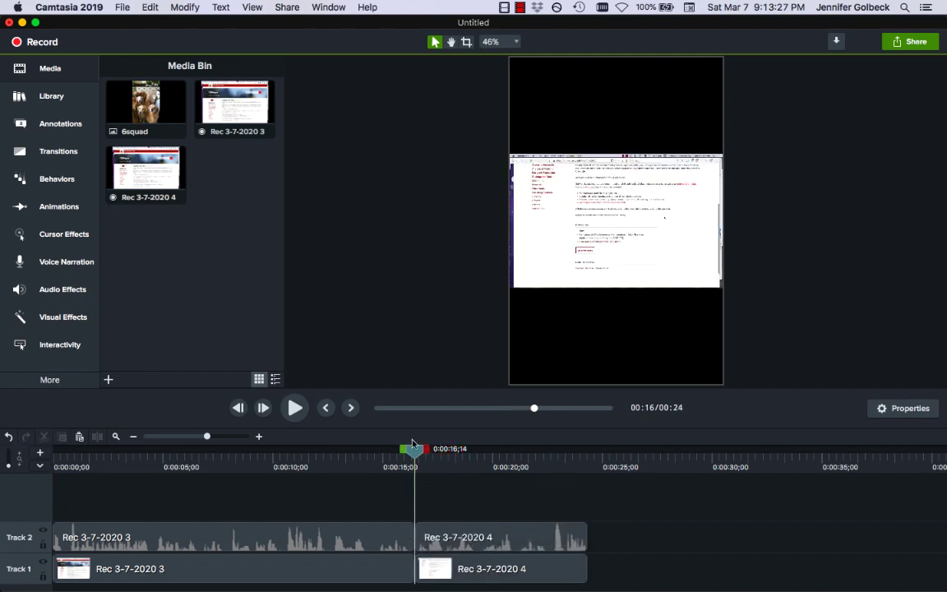
mouse_move(413, 450)
mouse_down()
mouse_move(397, 449)
mouse_move(428, 453)
mouse_move(415, 453)
mouse_up()
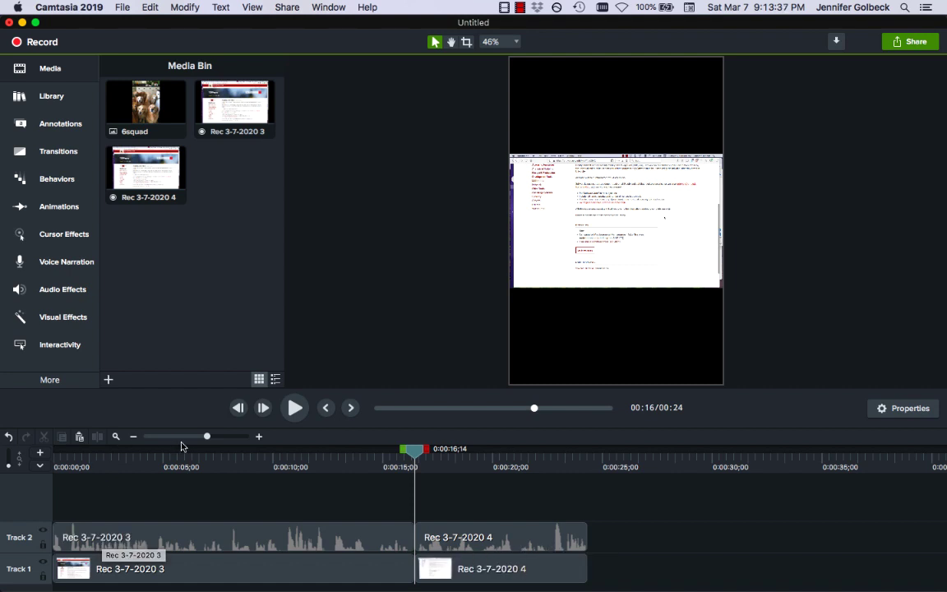
Play the end of the Rec 3-7-2020 4 clip from 0:00:22;26 to examine its loud audio peak.
drag(206, 436, 229, 437)
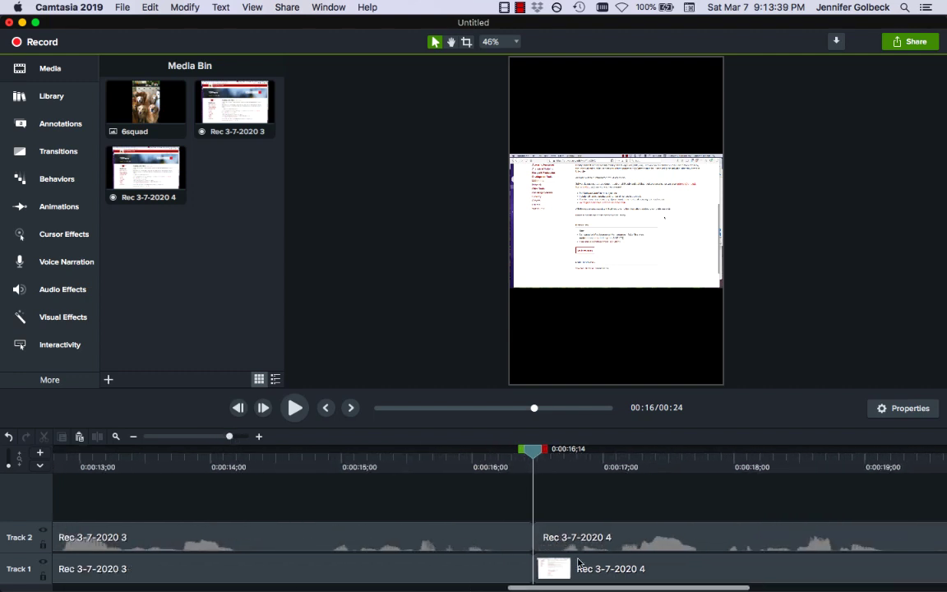
drag(567, 578, 775, 580)
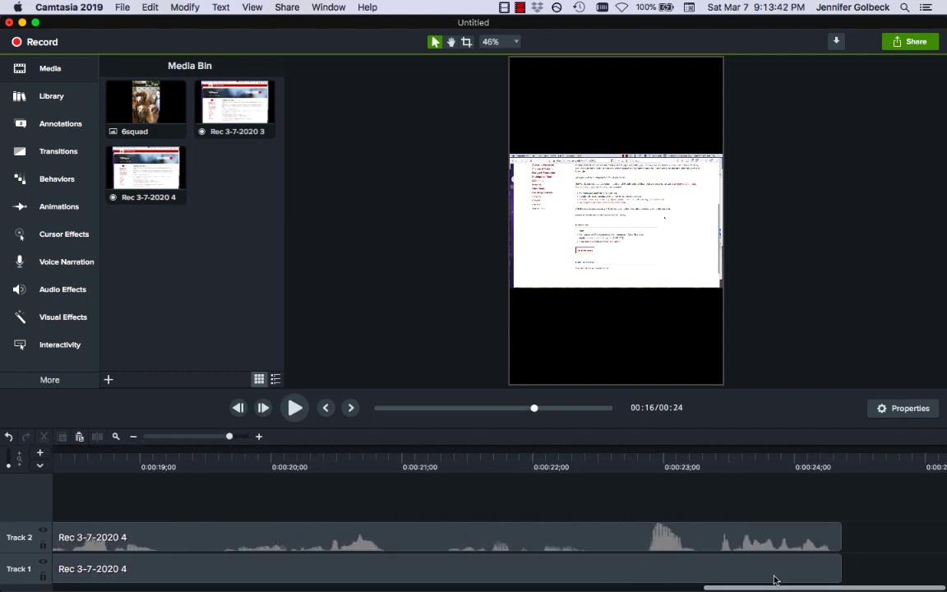
click(647, 465)
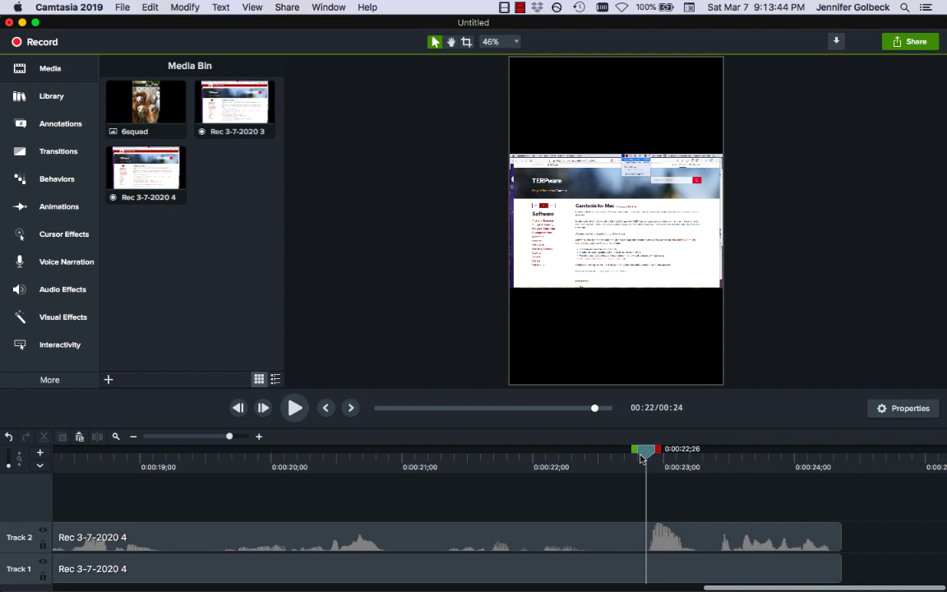
click(294, 407)
click(294, 408)
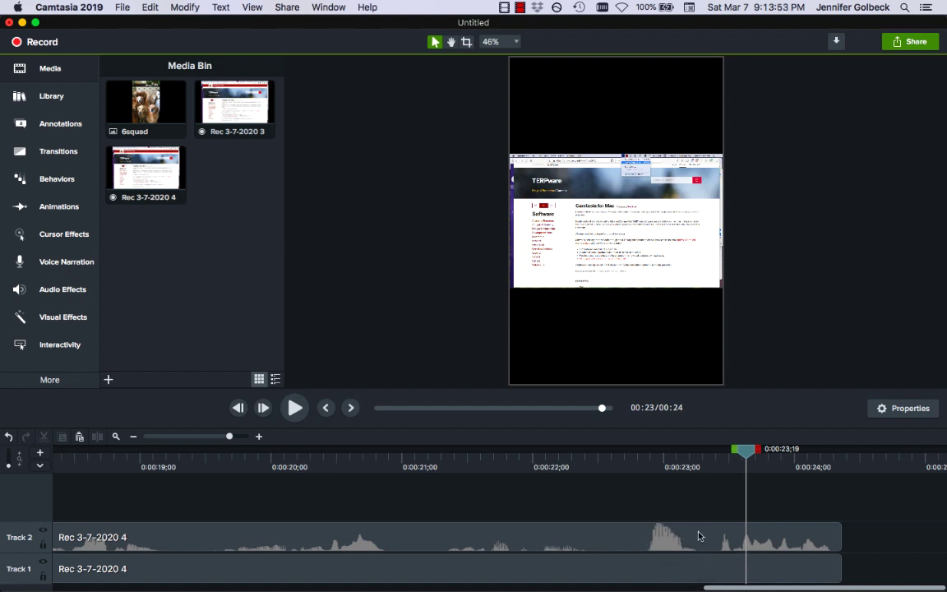
Ripple delete the range from 0:00:22;25 to 0:00:23;08 around the loud audio peak, and set the playhead to 0:00:22;16.
click(639, 468)
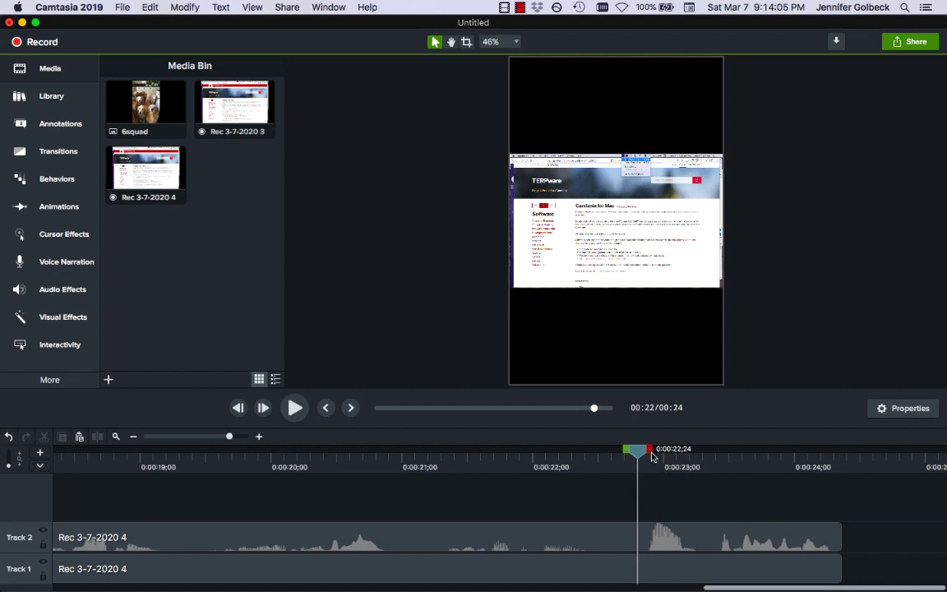
drag(640, 456, 713, 454)
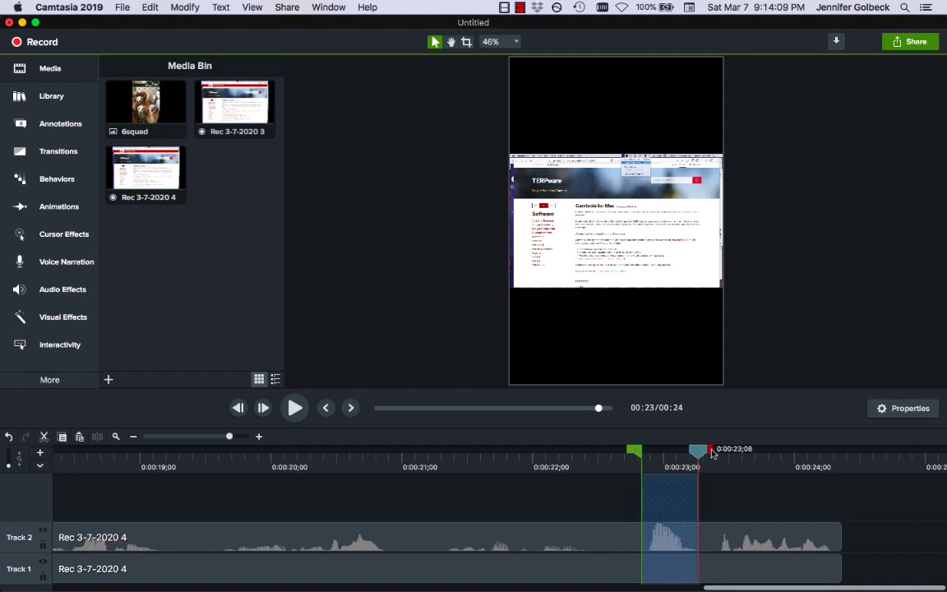
right_click(667, 493)
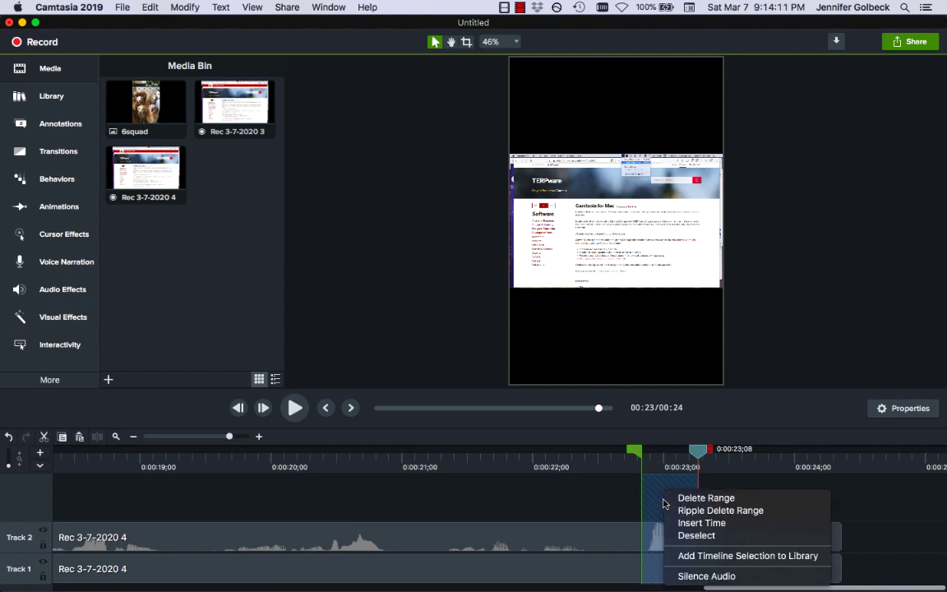
click(699, 511)
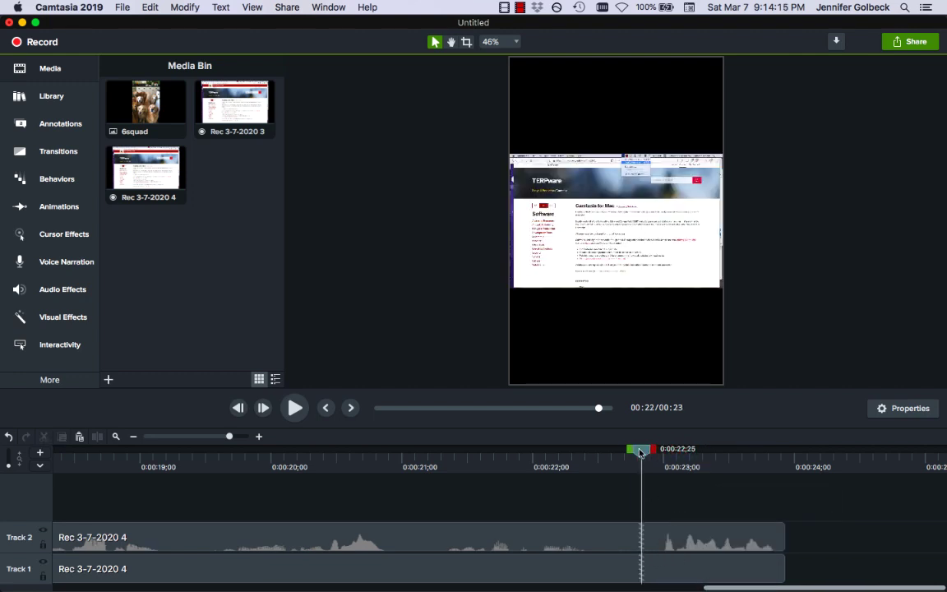
drag(641, 451, 603, 451)
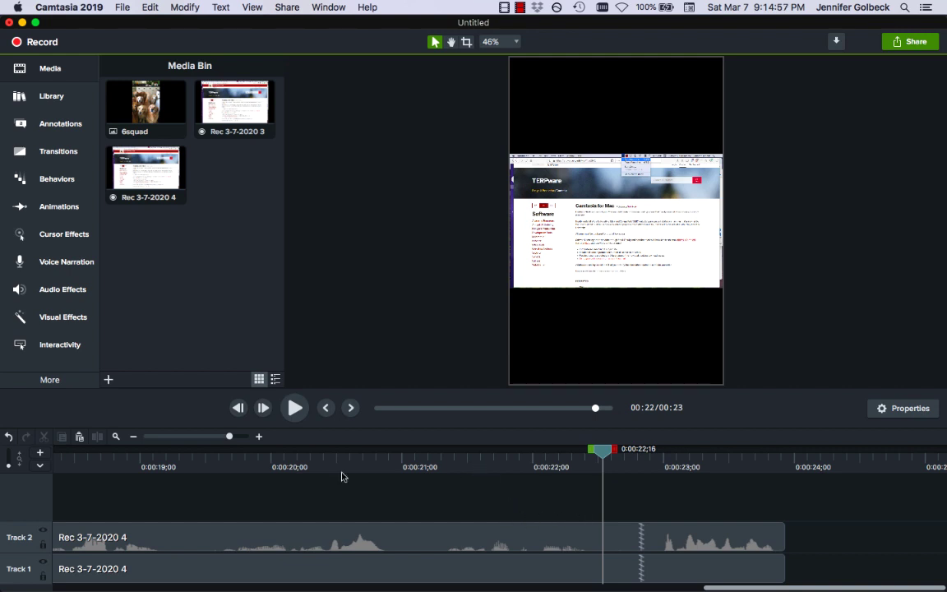
Place the 6squad image on Track 3, starting at the end of the Rec 3-7-2020 4 clip.
drag(230, 440, 205, 440)
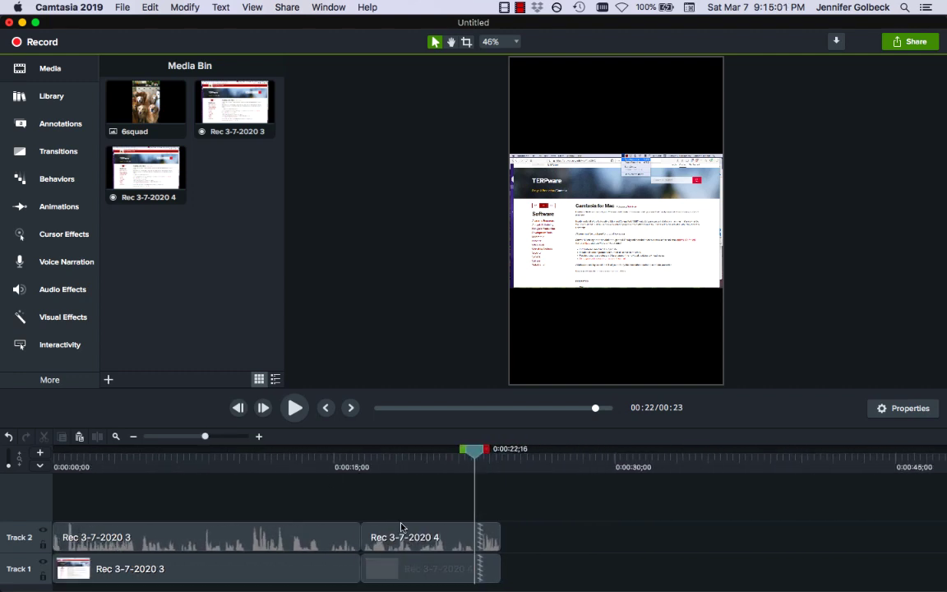
drag(140, 91, 504, 514)
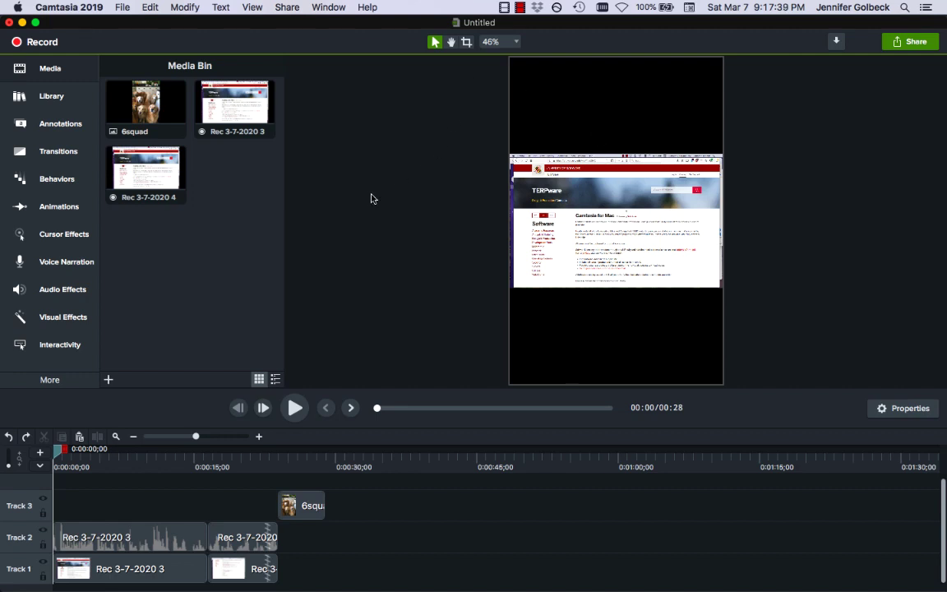
click(520, 6)
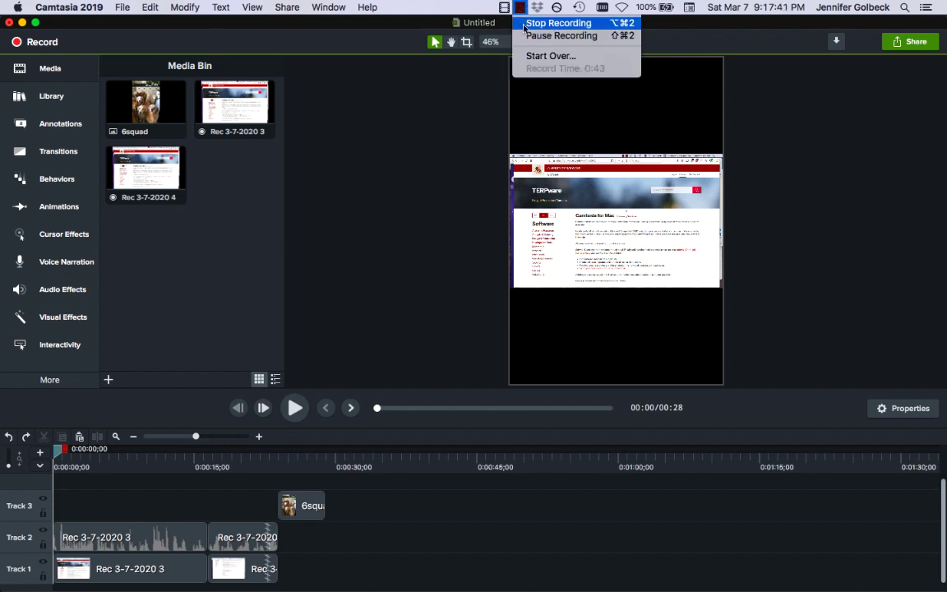
click(554, 36)
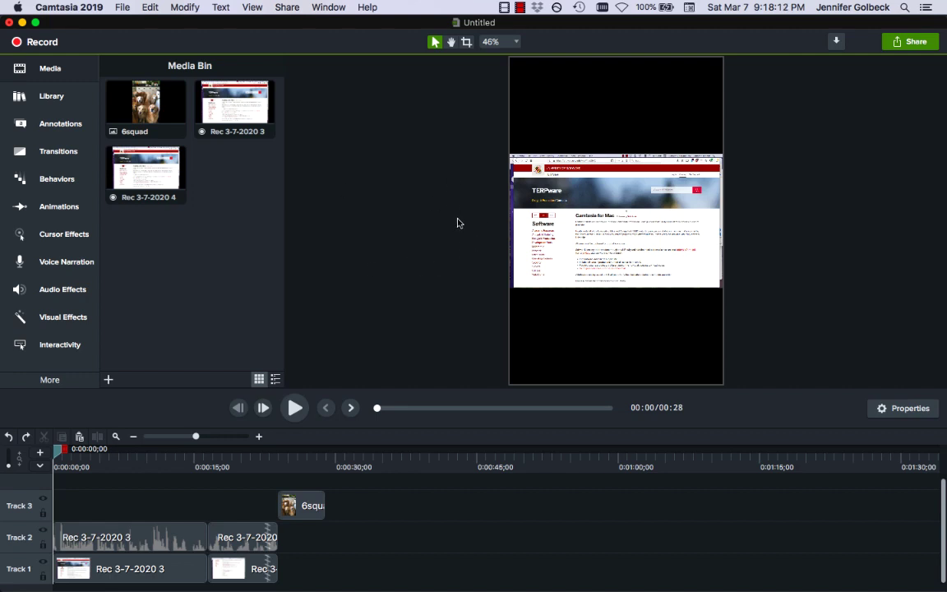
Set the project's canvas dimensions to 720p (1280x720) and apply the change.
right_click(441, 257)
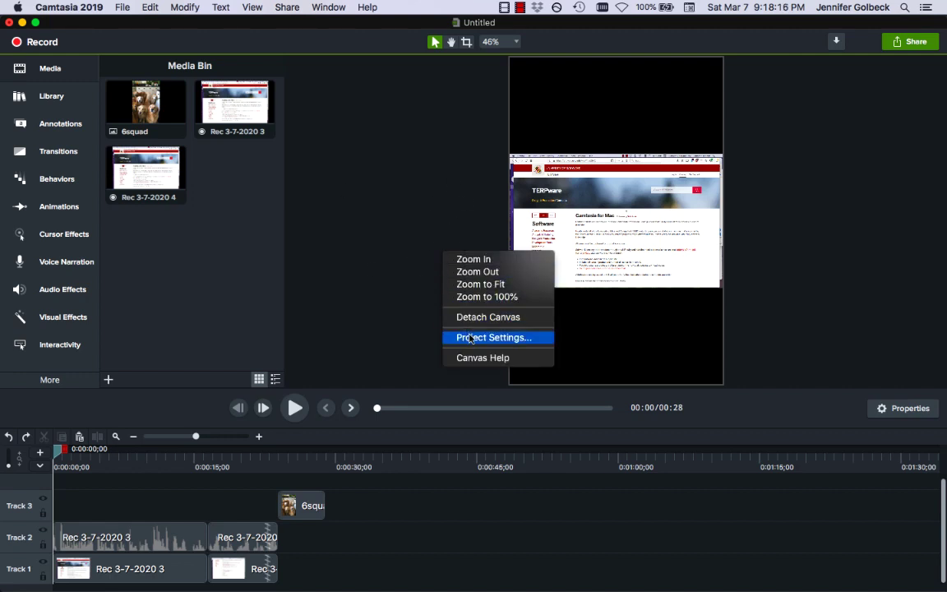
click(518, 336)
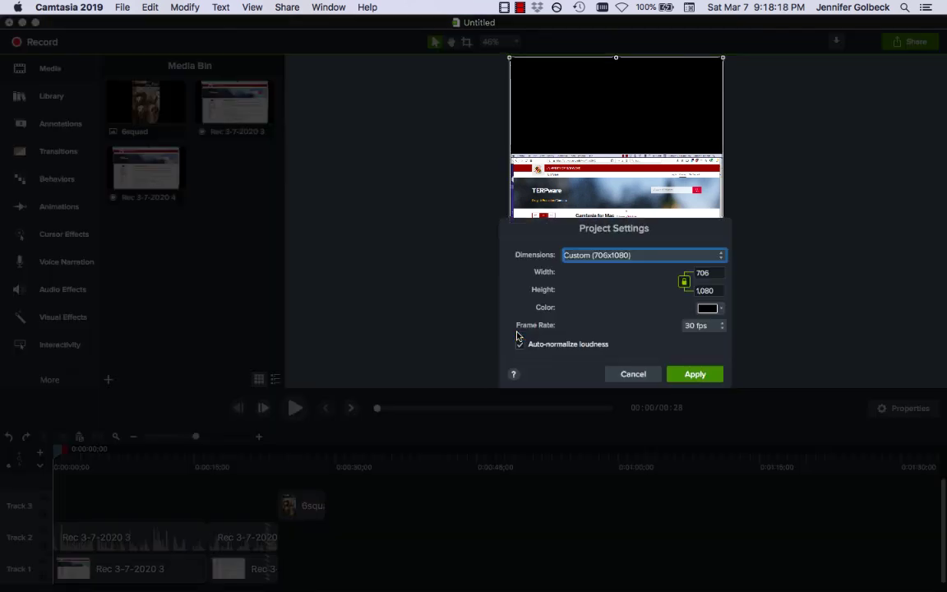
click(589, 257)
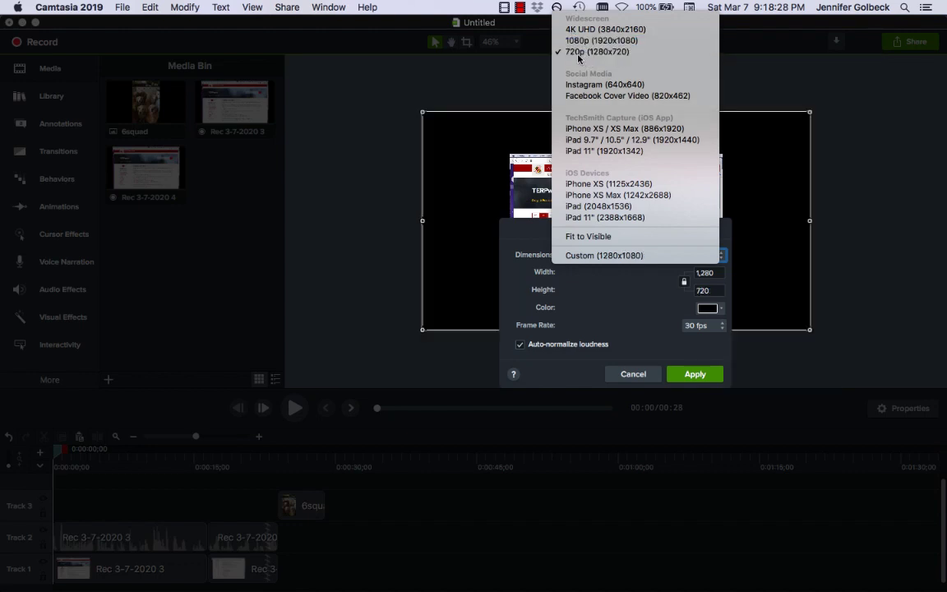
click(638, 54)
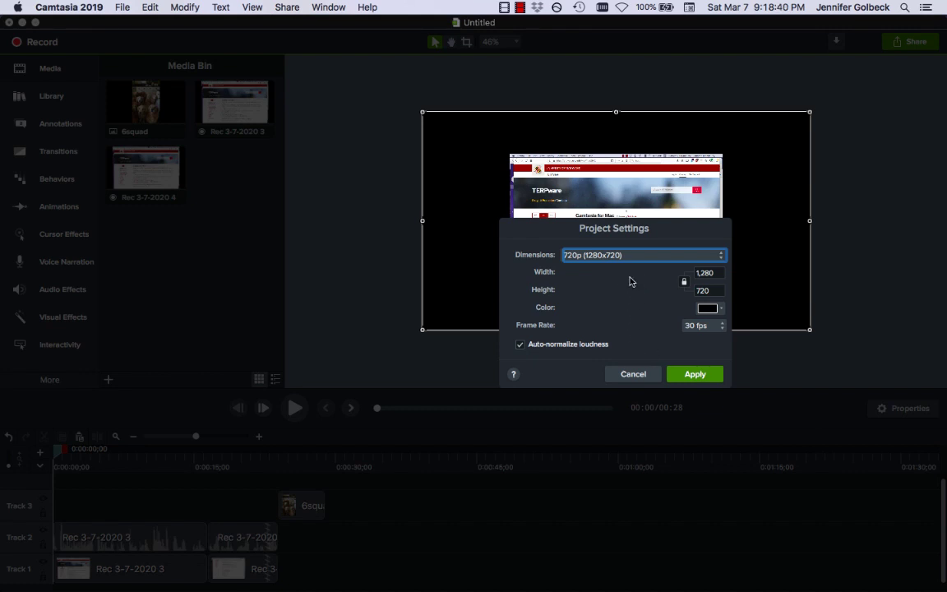
click(699, 377)
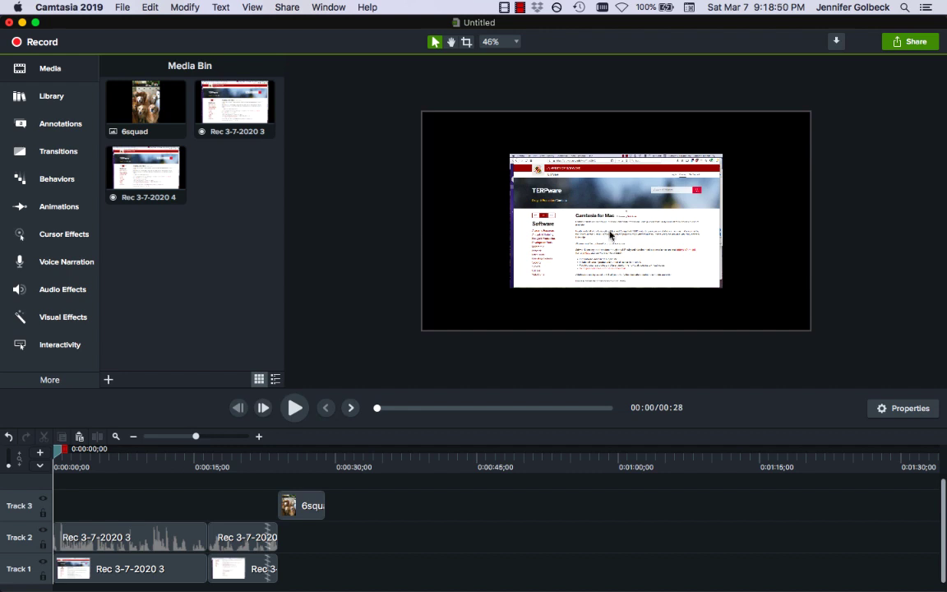
Enlarge the Rec 3-7-2020 3 clip to about 80% so it fills the canvas height, and center it horizontally.
click(640, 232)
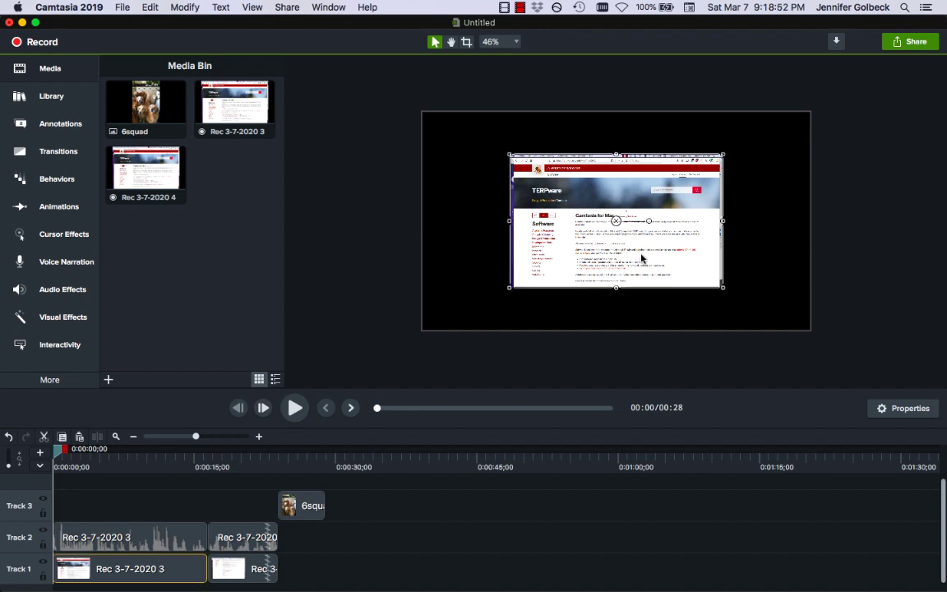
drag(641, 233, 553, 218)
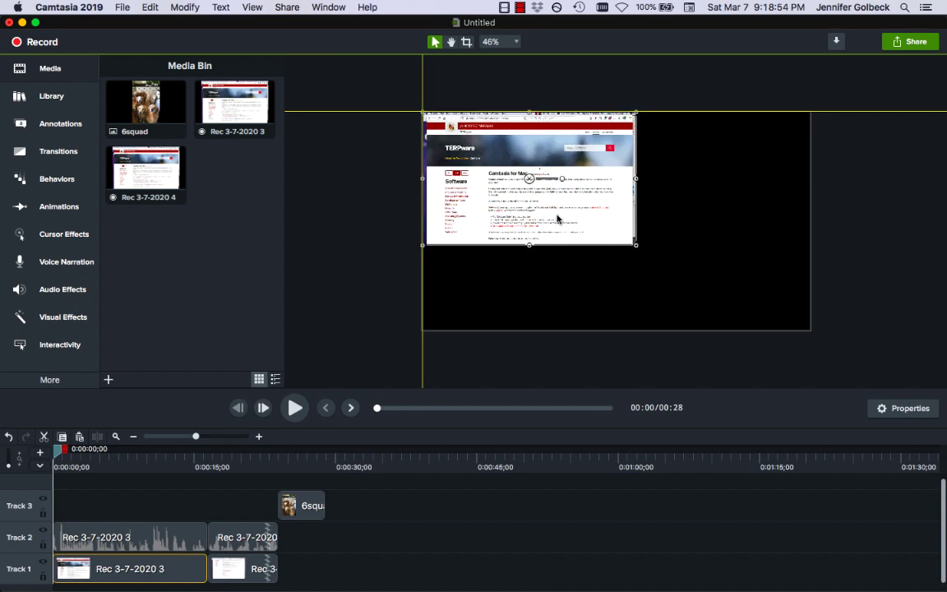
drag(635, 249, 769, 329)
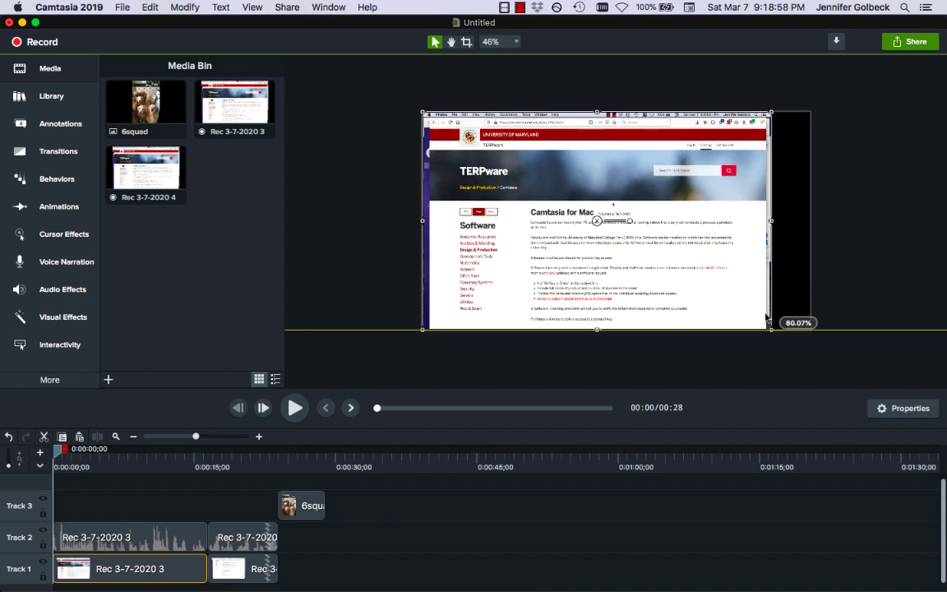
drag(688, 296, 703, 293)
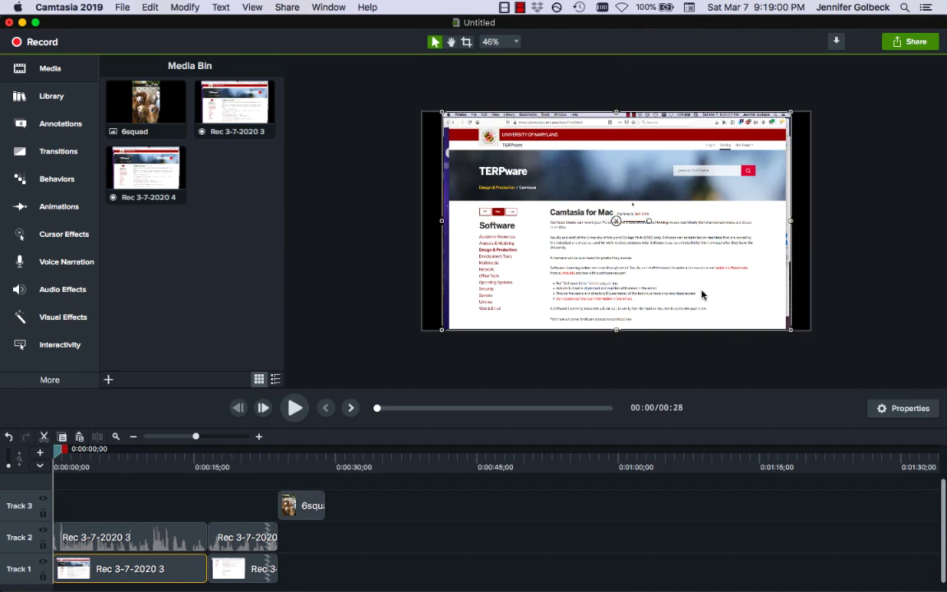
With the playhead at 0:00:17;25, enlarge the Rec 3-7-2020 4 clip to the full canvas height and center it.
click(244, 570)
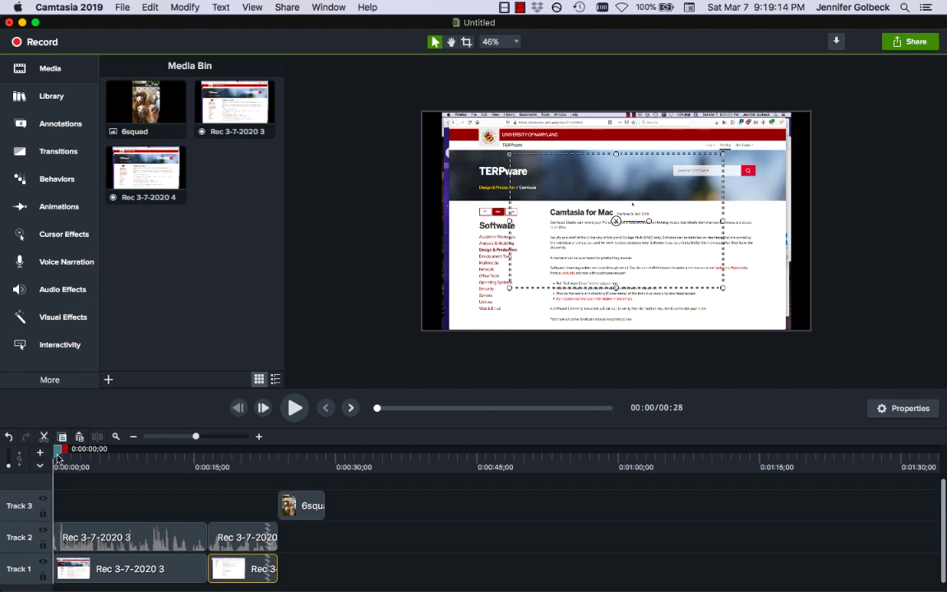
drag(57, 457, 224, 458)
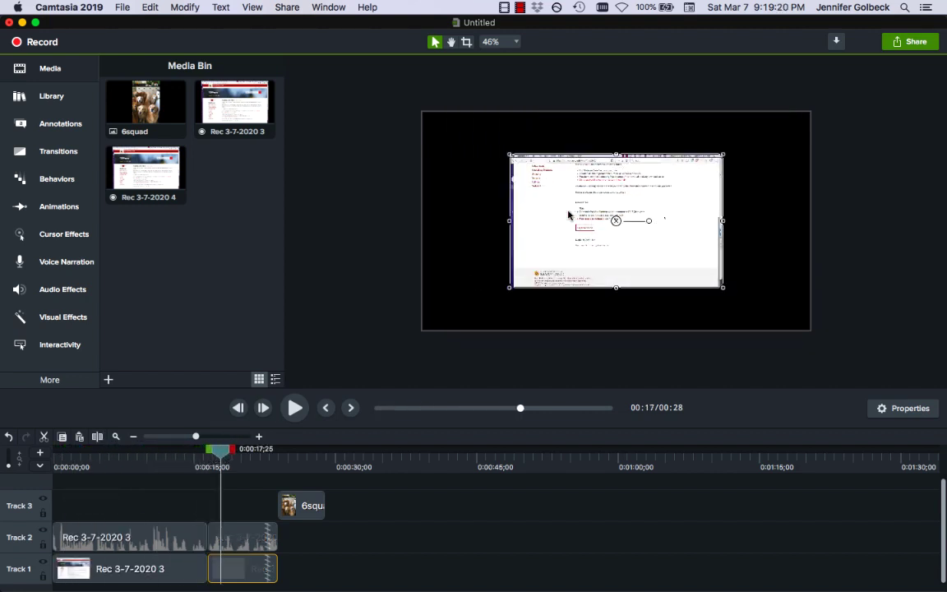
drag(539, 228, 456, 189)
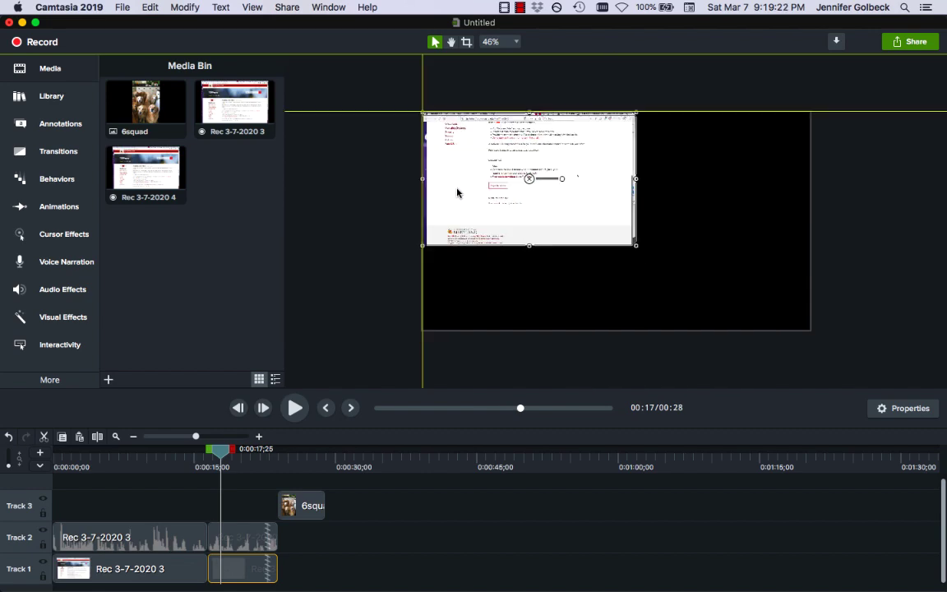
drag(636, 247, 770, 329)
drag(601, 285, 621, 285)
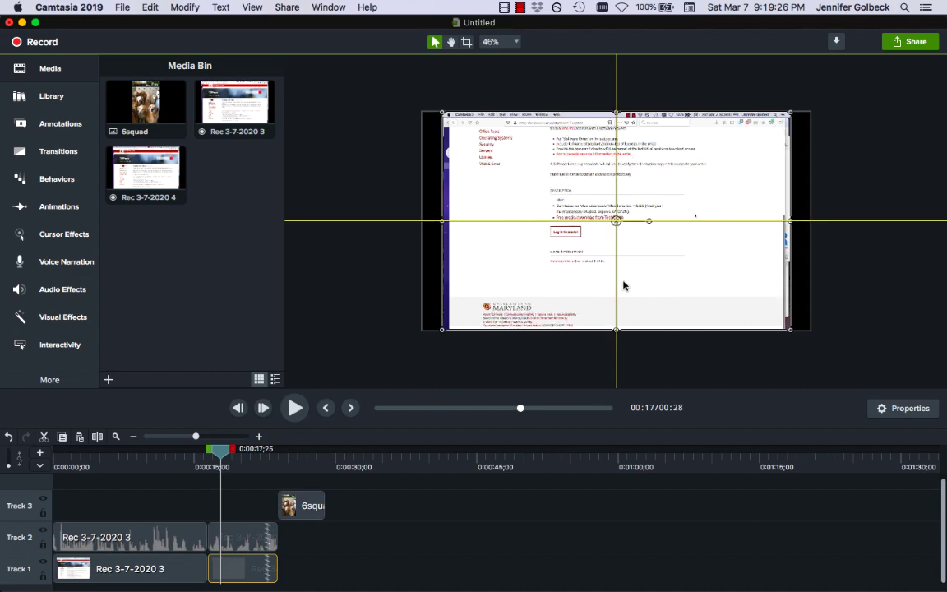
With the playhead at 0:00:25;29, scale down the 6squad image and align its lower edge with the bottom of the canvas.
drag(224, 450, 284, 463)
drag(283, 463, 301, 463)
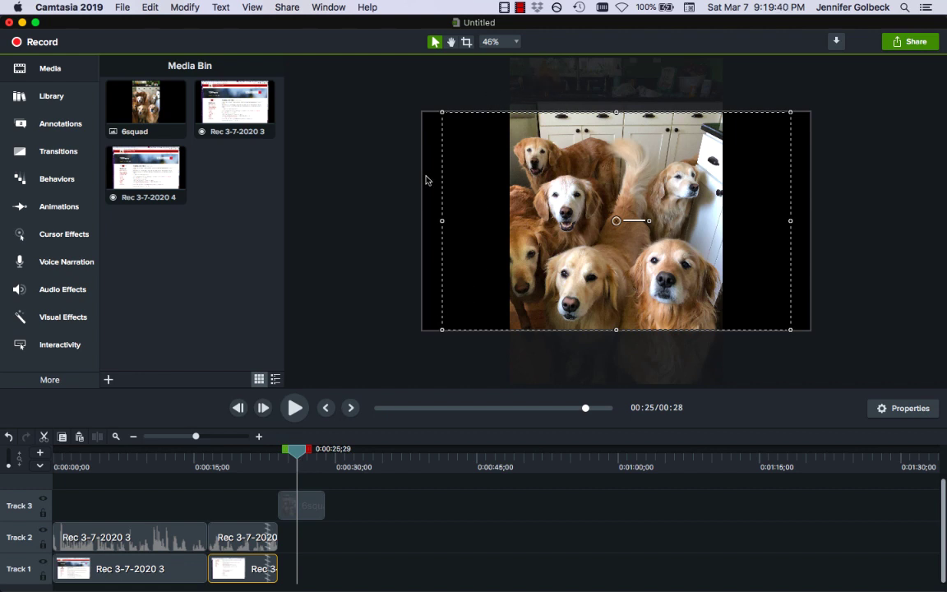
click(381, 220)
click(585, 95)
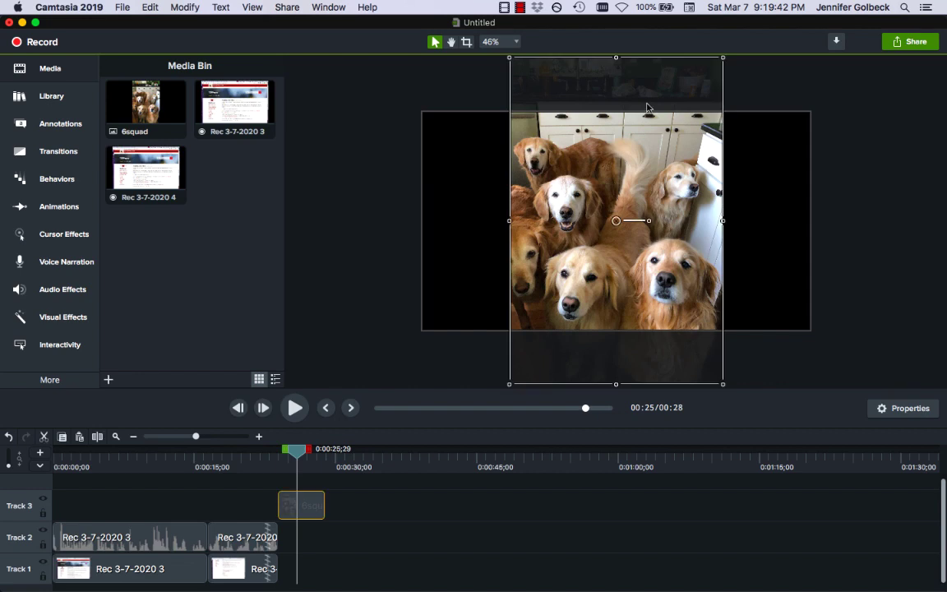
drag(723, 59, 688, 111)
key(super+equal)
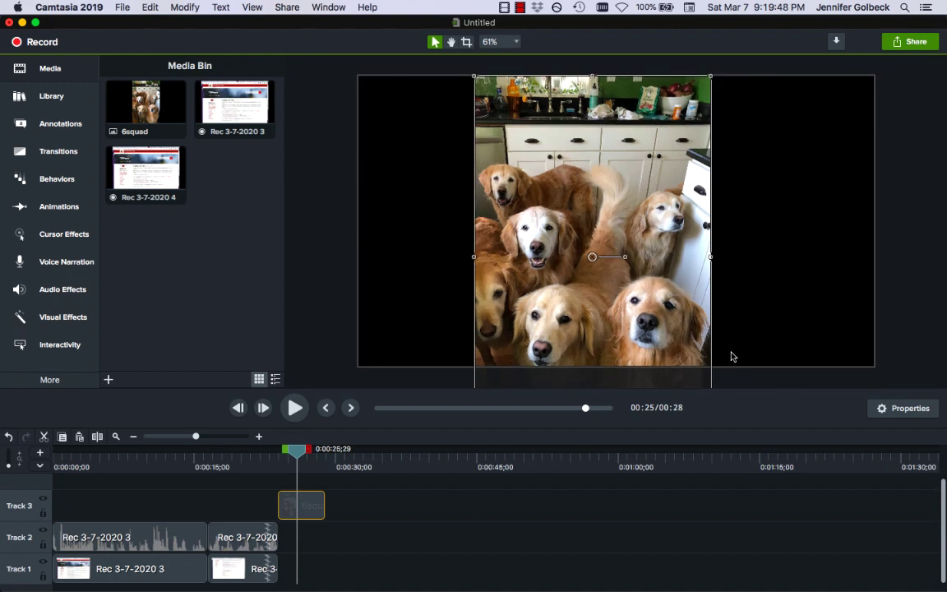
drag(682, 323, 673, 252)
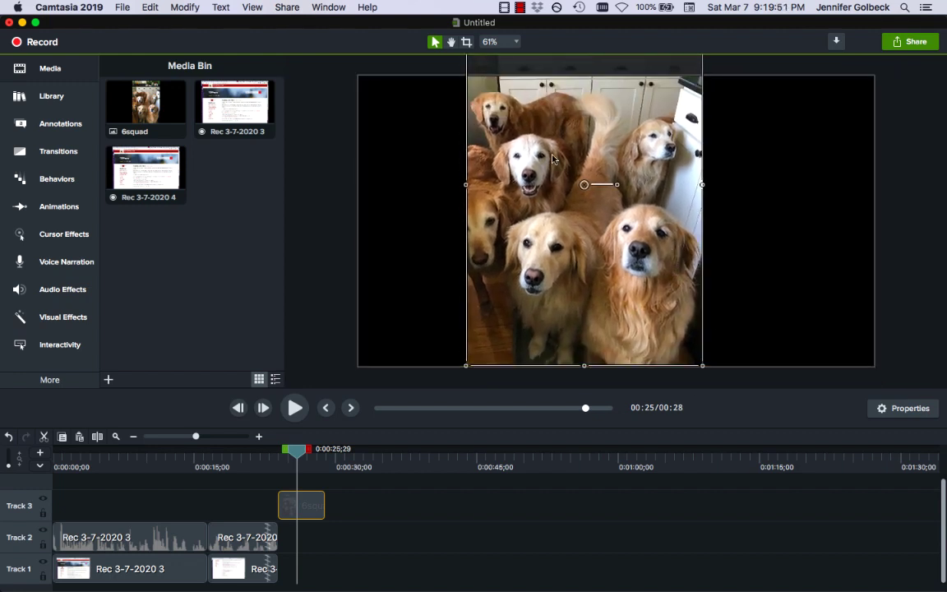
Shrink the 6squad image further so the whole picture fits the canvas height near its center.
click(481, 43)
click(499, 55)
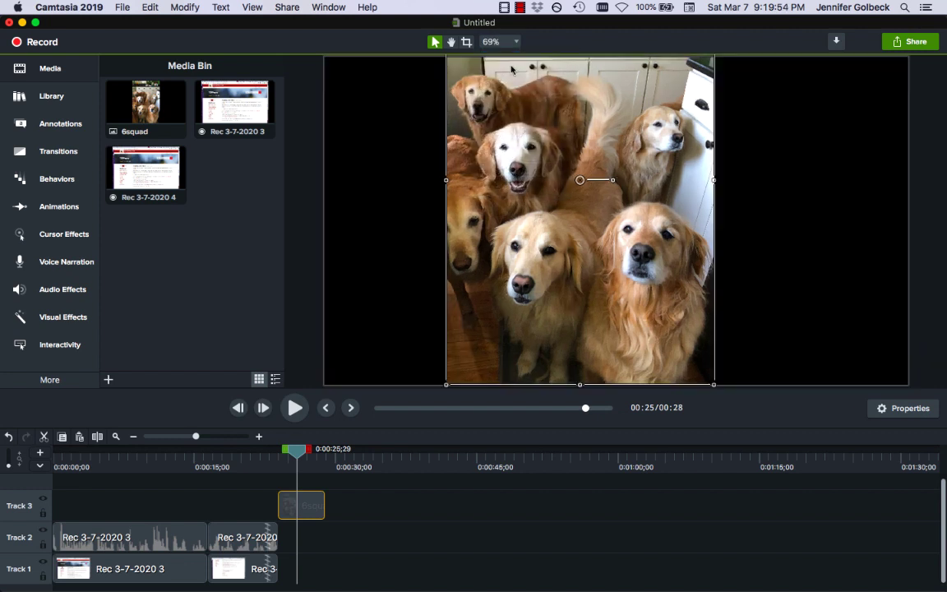
click(493, 42)
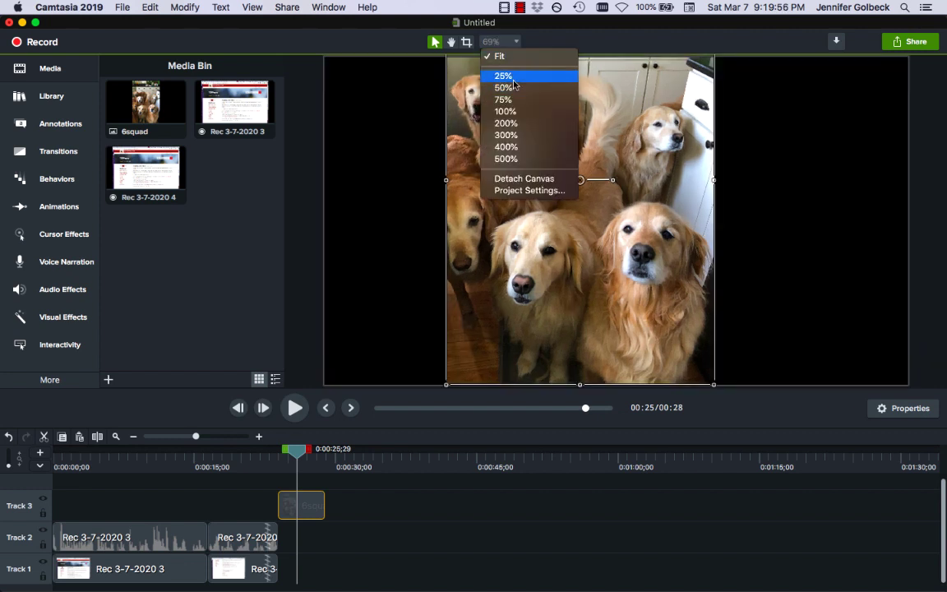
click(513, 78)
drag(557, 135, 579, 170)
click(499, 43)
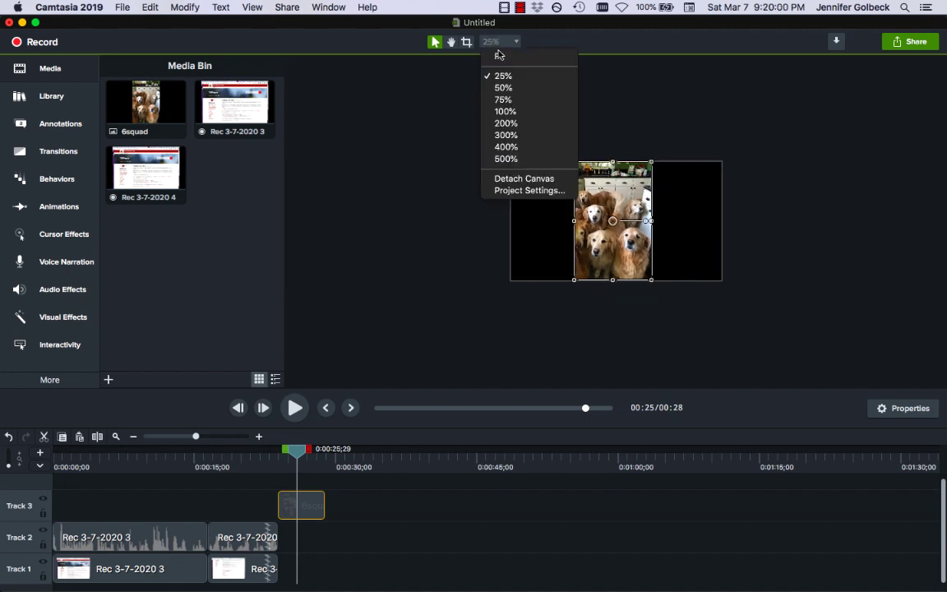
click(499, 54)
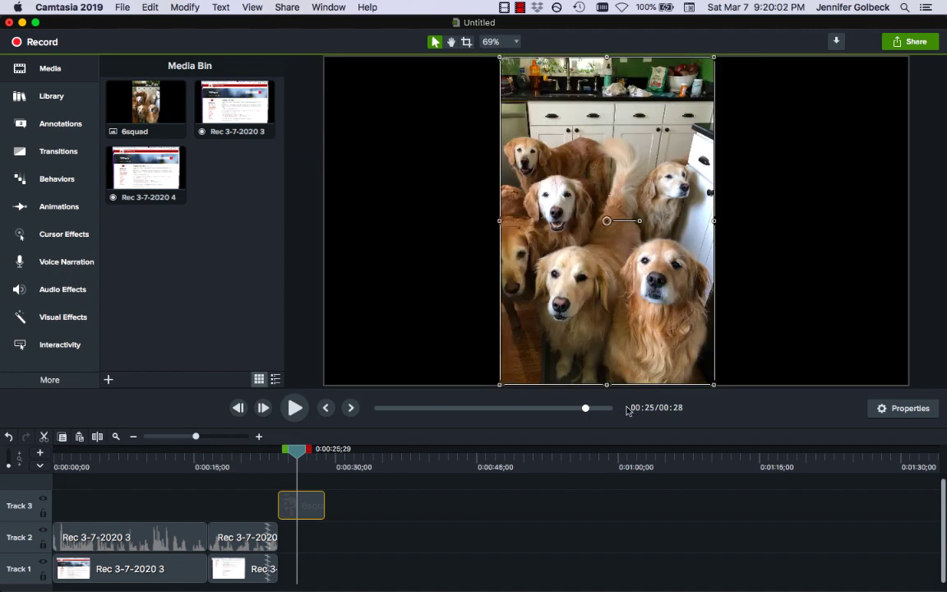
Set the playhead to 0:00:18;06, review the canvas dimensions in the project settings without changes, and deselect the image.
drag(298, 455, 224, 461)
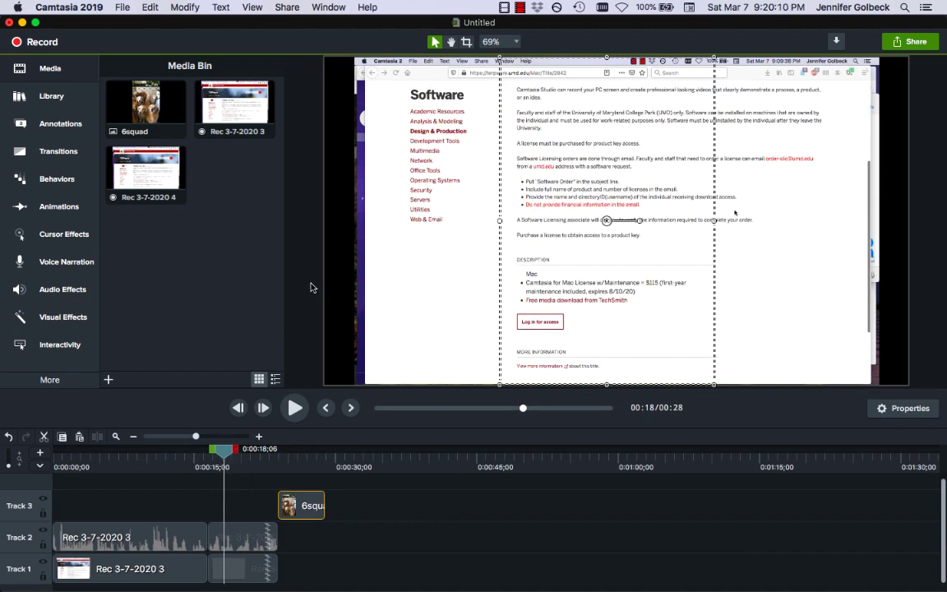
right_click(306, 187)
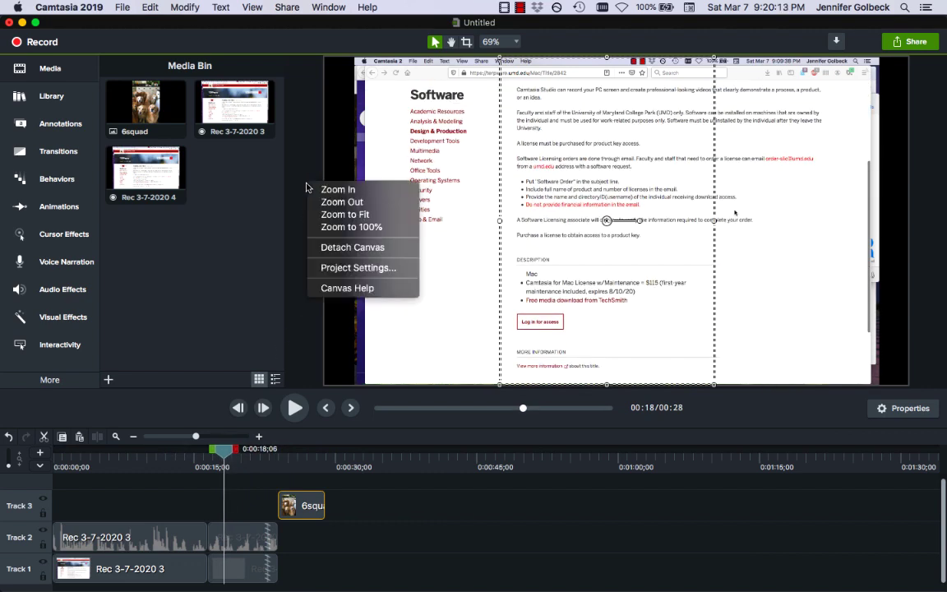
click(349, 267)
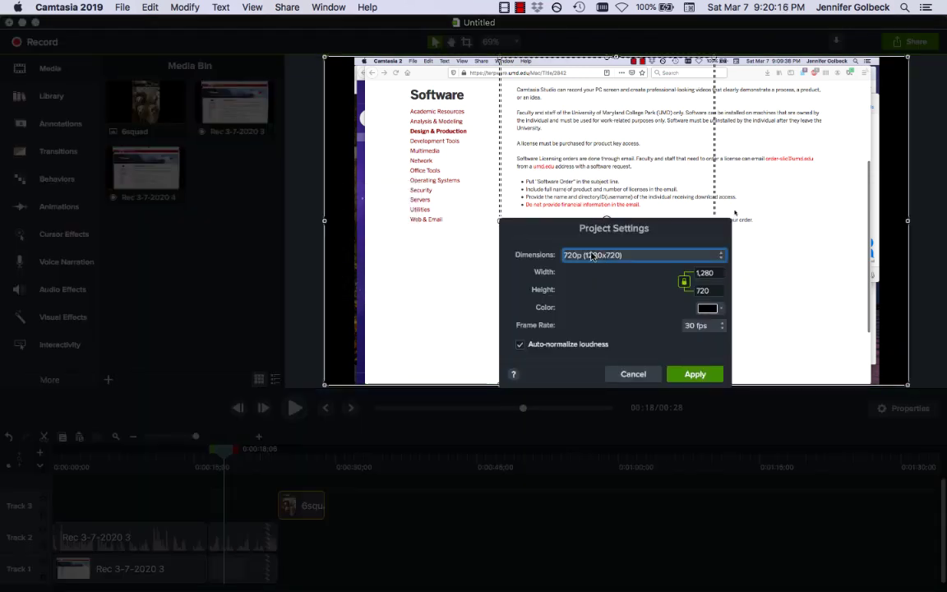
click(648, 375)
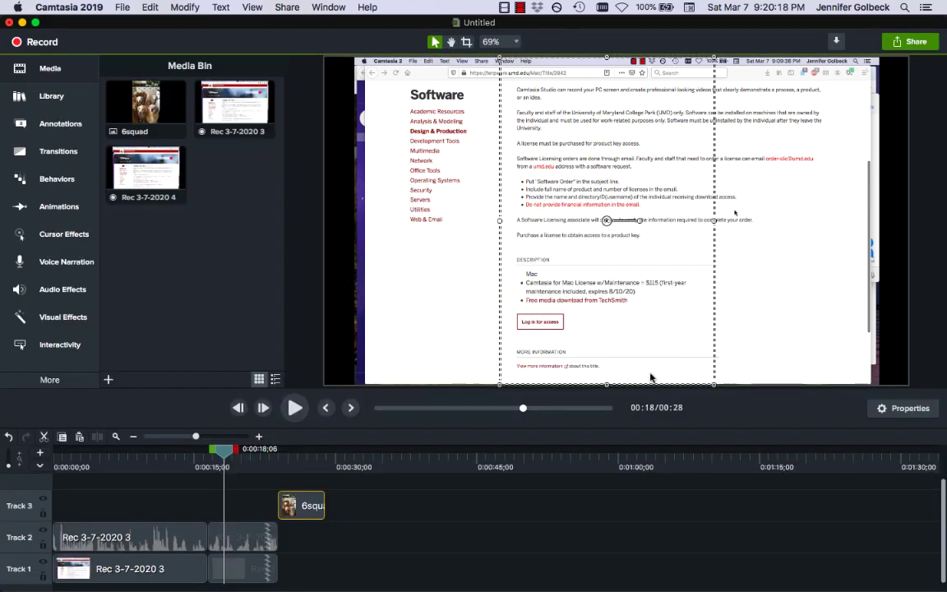
click(320, 273)
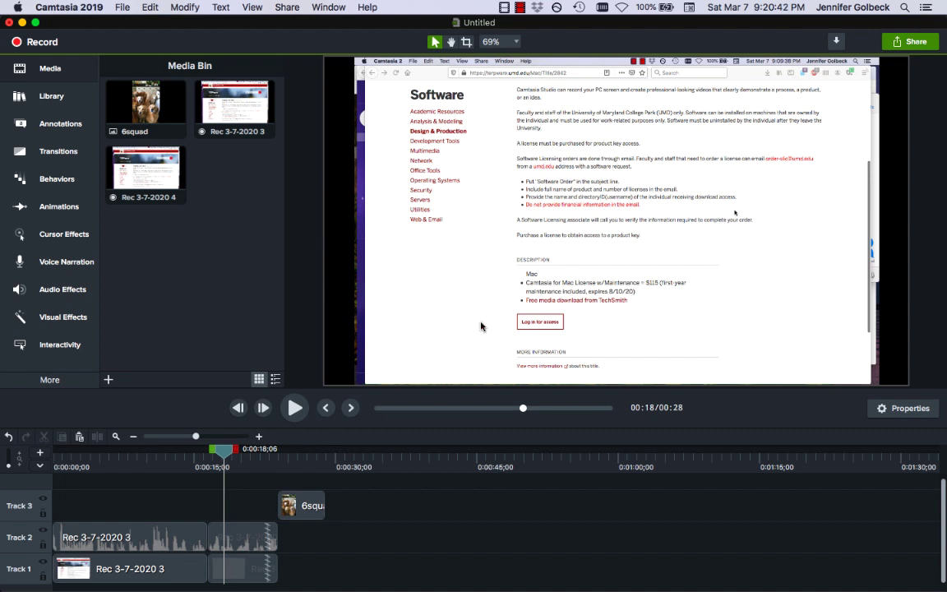
Examine the file name, destination and format options for exporting to a local file, without exporting.
click(288, 8)
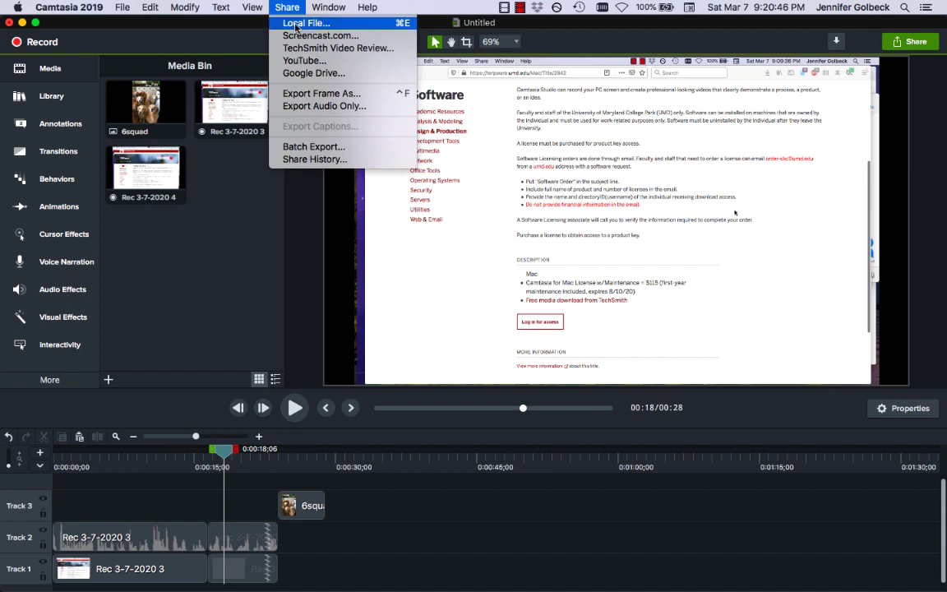
click(296, 24)
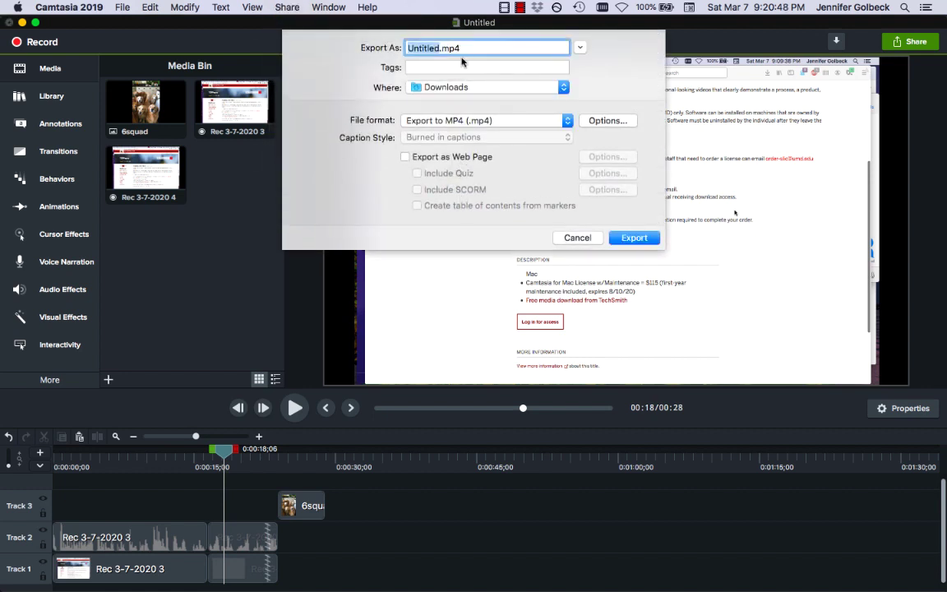
click(577, 237)
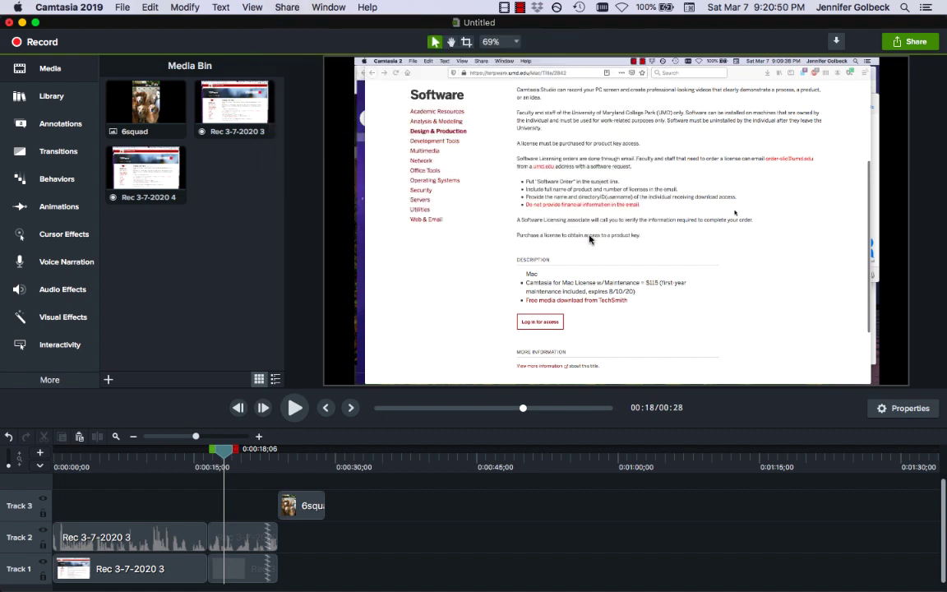